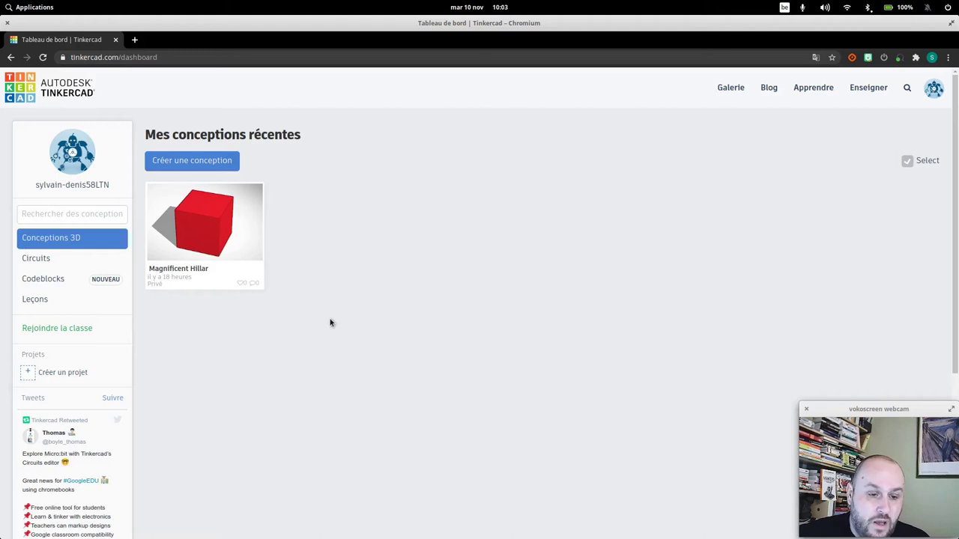
# - Create a new 3D design and rename it "formation"
pyautogui.moveTo(224, 230)
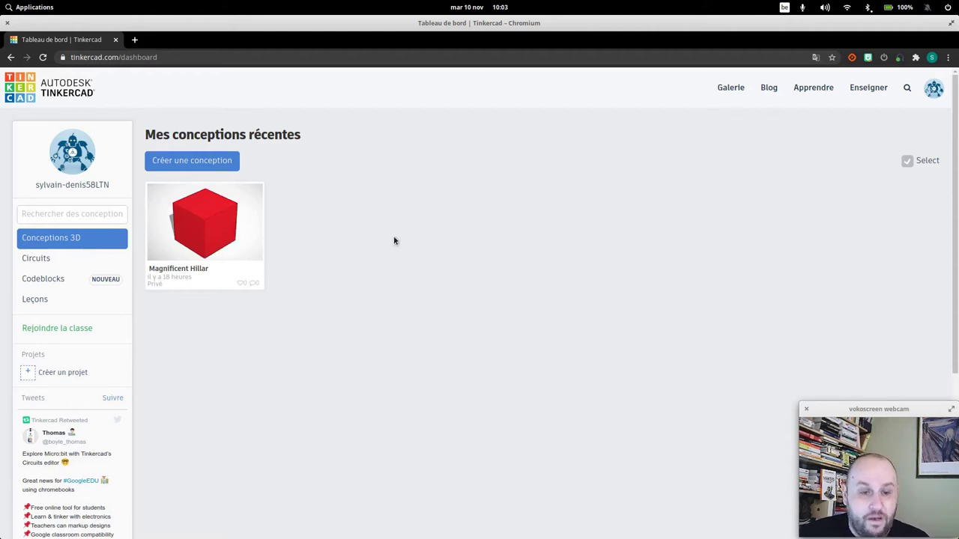
pyautogui.click(198, 163)
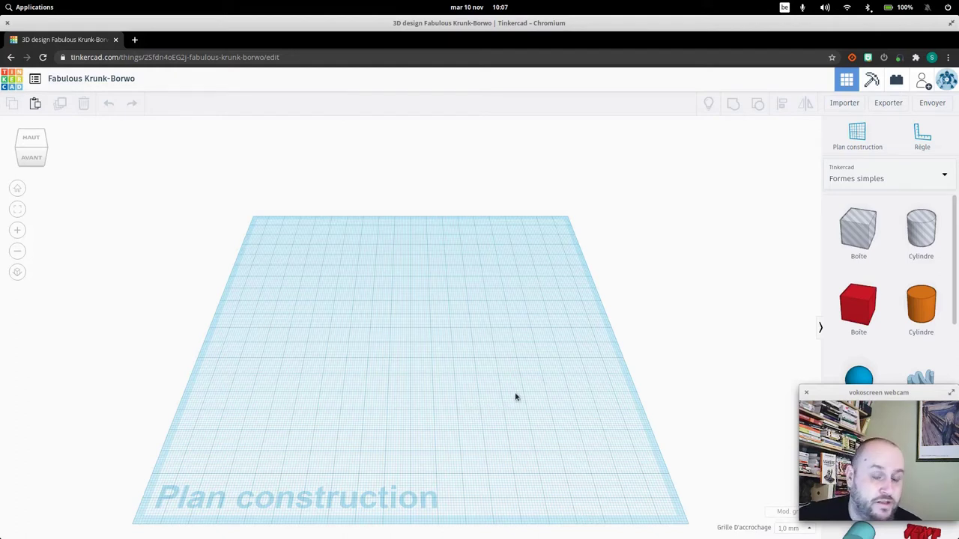
pyautogui.moveTo(891, 393); pyautogui.dragTo(57, 317)
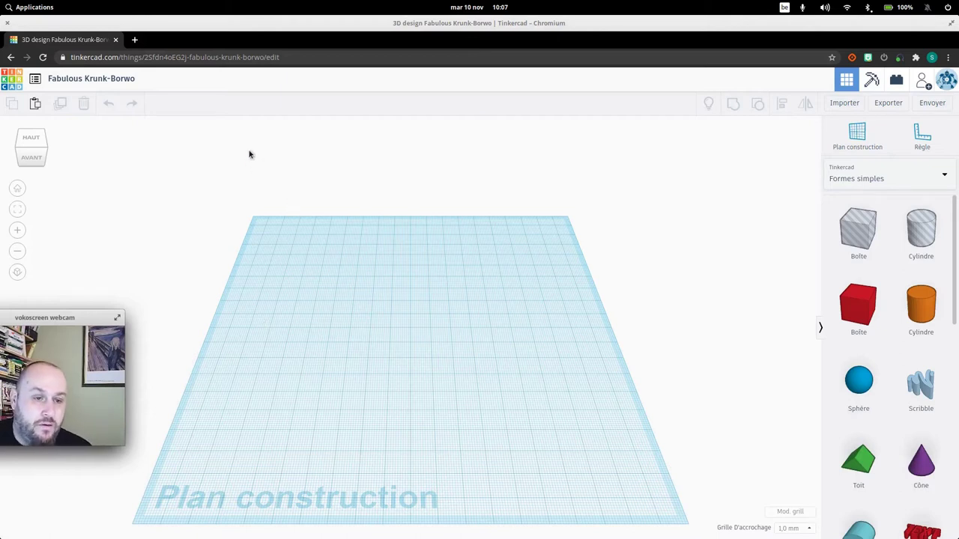
pyautogui.click(111, 80)
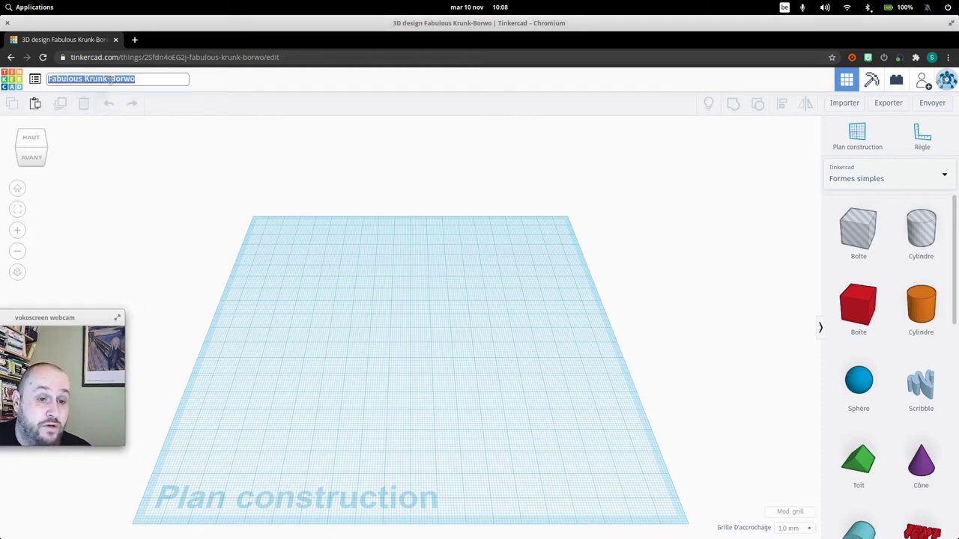
pyautogui.write('formation')
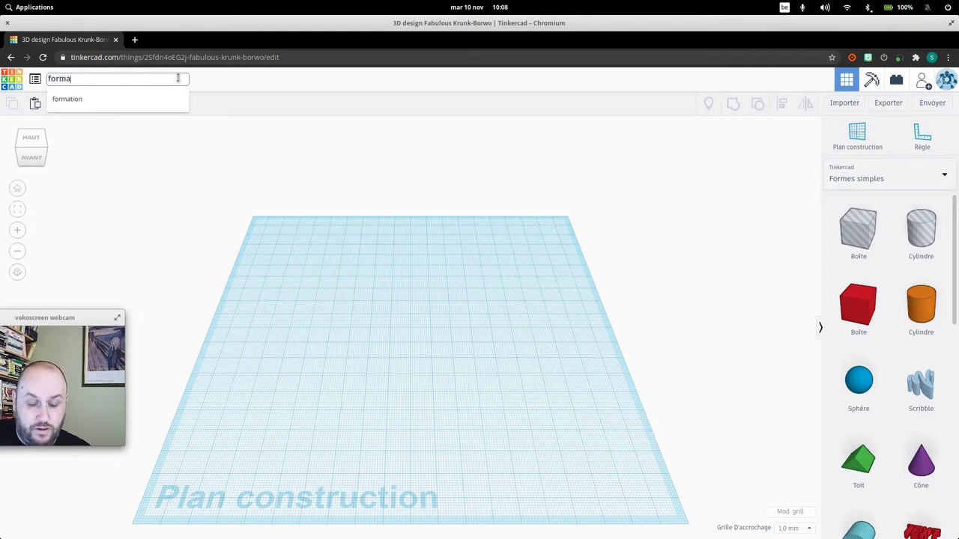
pyautogui.click(206, 81)
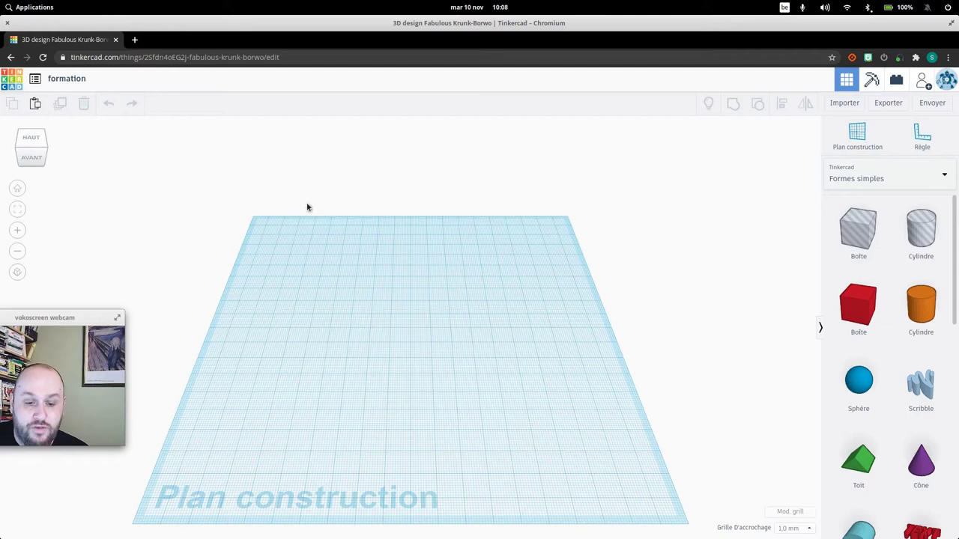
# - Place a solid red box near the middle of the workplane, as seen from above
pyautogui.moveTo(458, 372); pyautogui.dragTo(362, 325, button='right')
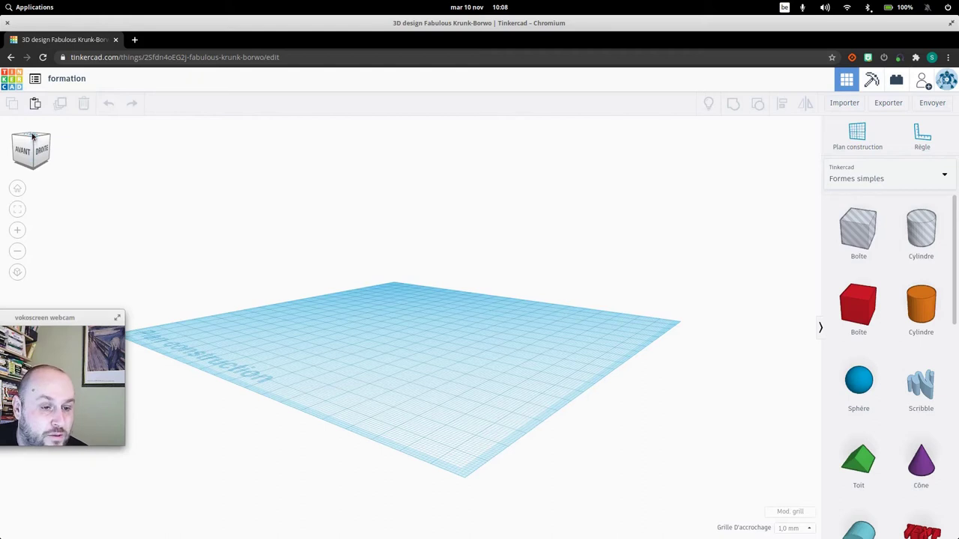
pyautogui.click(32, 136)
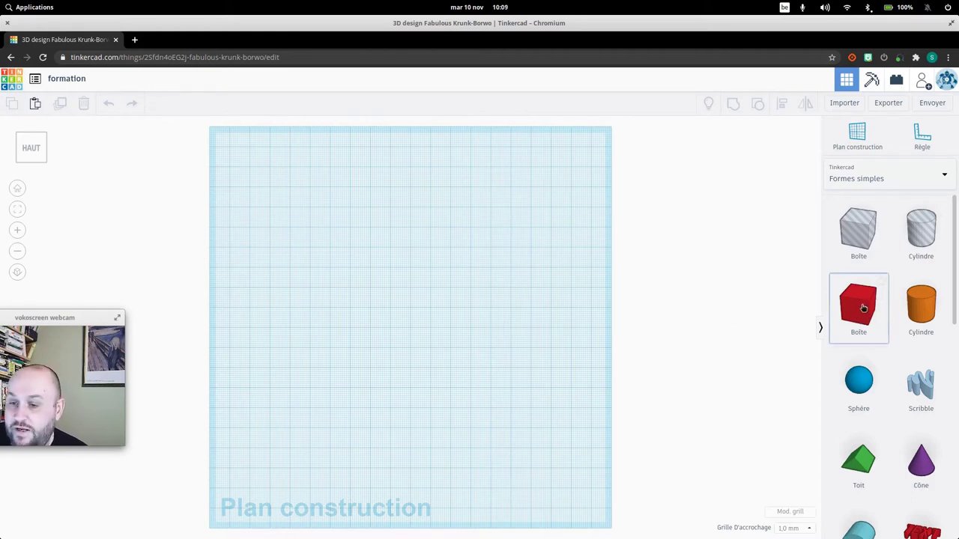
pyautogui.moveTo(864, 308); pyautogui.dragTo(404, 324)
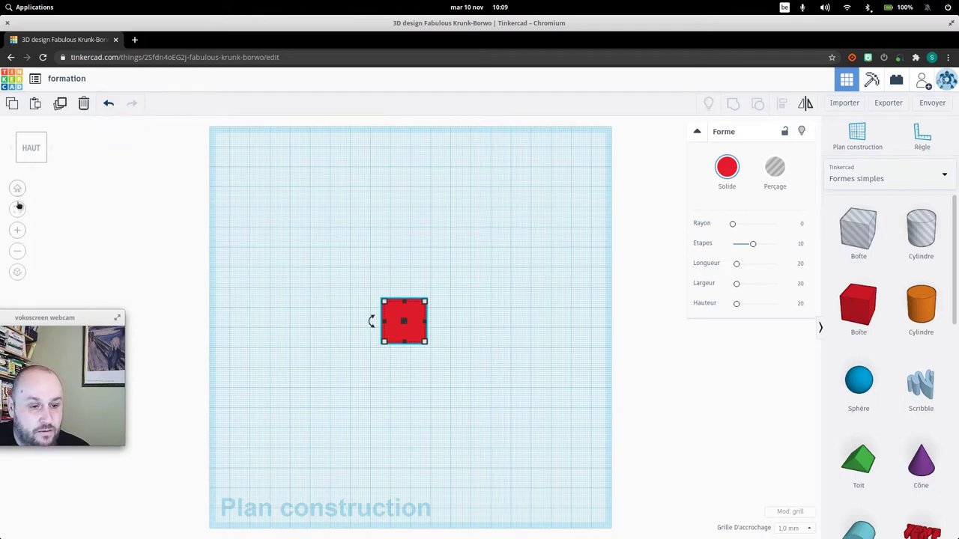
# - Examine the red box at different zoom levels, by panning, fitted to the view, and from the home and top views
pyautogui.click(19, 232)
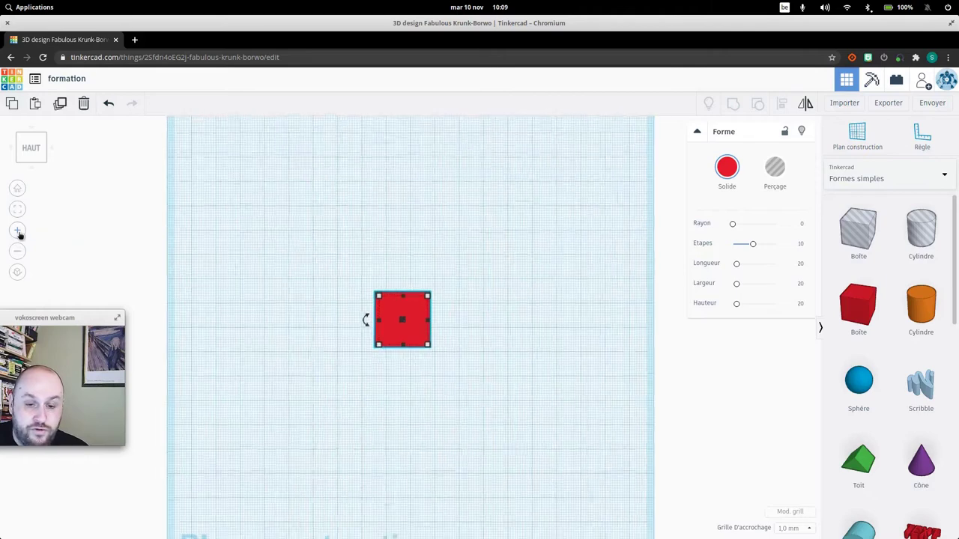
pyautogui.click(18, 231)
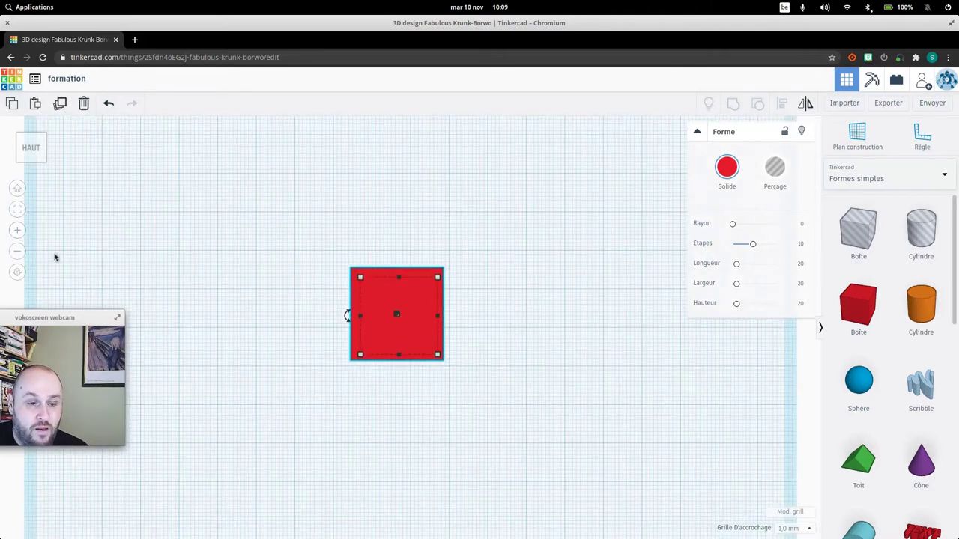
pyautogui.click(17, 252)
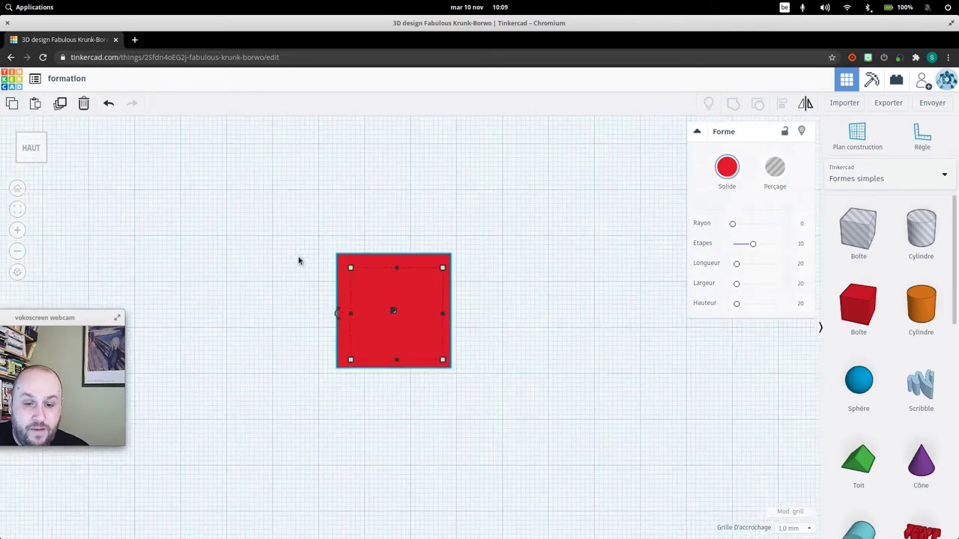
pyautogui.scroll(-2, 299, 261)
pyautogui.scroll(5, 299, 261)
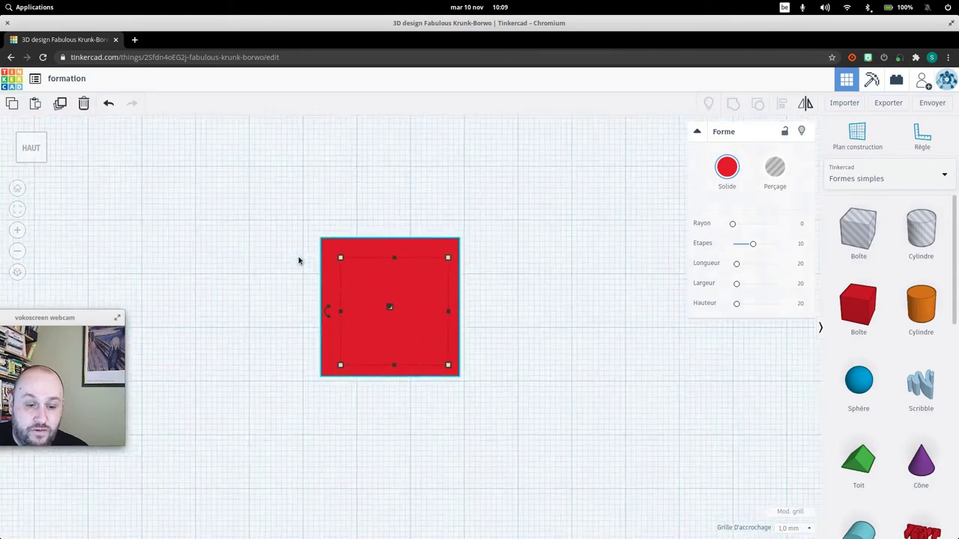
pyautogui.scroll(-5, 298, 261)
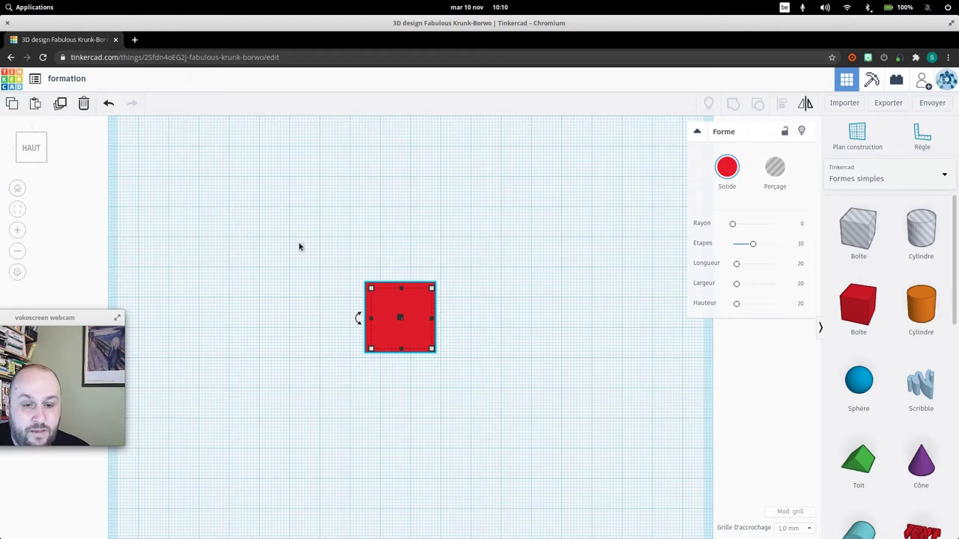
pyautogui.moveTo(260, 228); pyautogui.dragTo(683, 475, button='right')
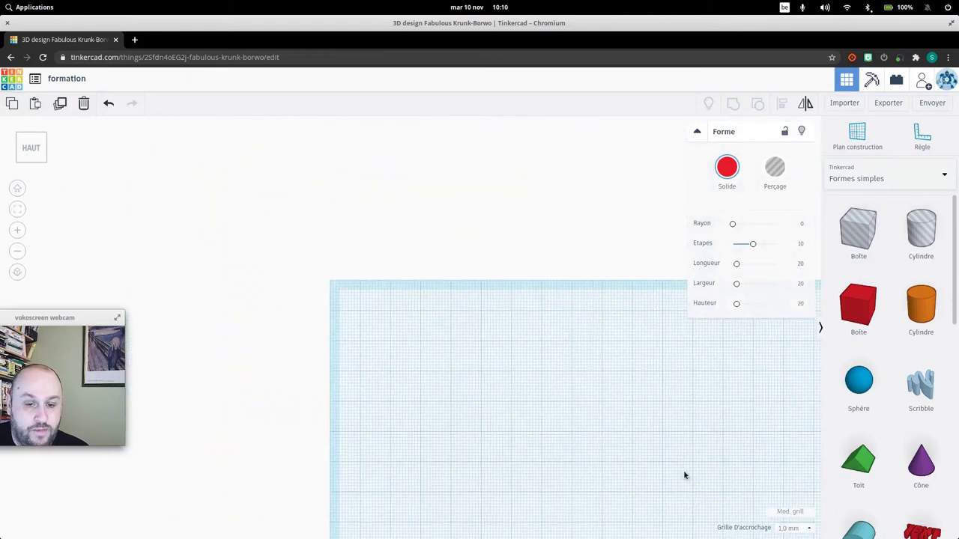
pyautogui.click(18, 211)
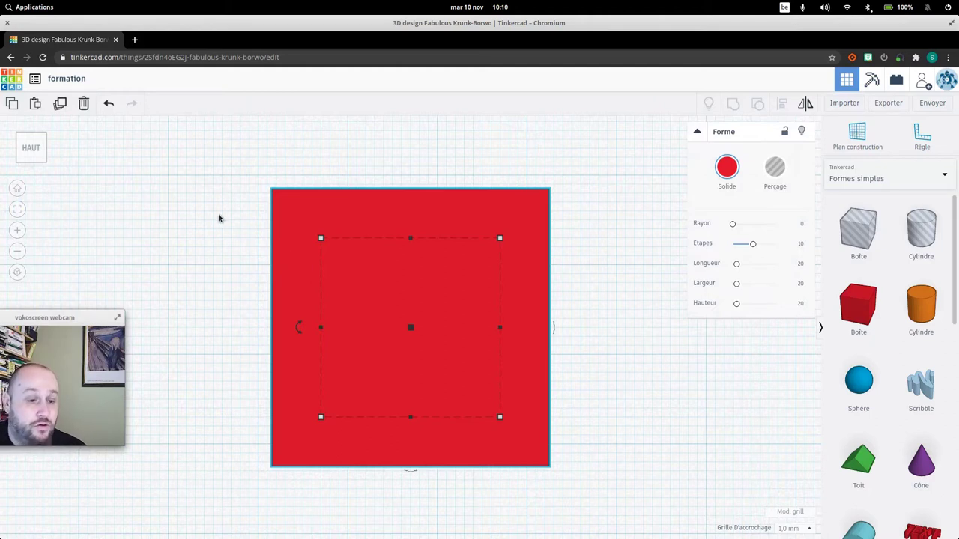
pyautogui.click(18, 192)
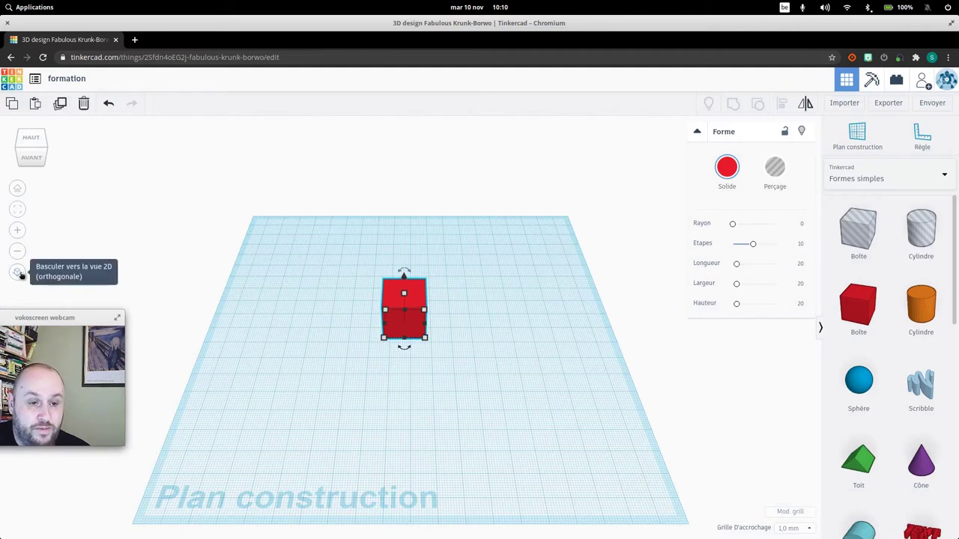
pyautogui.click(32, 139)
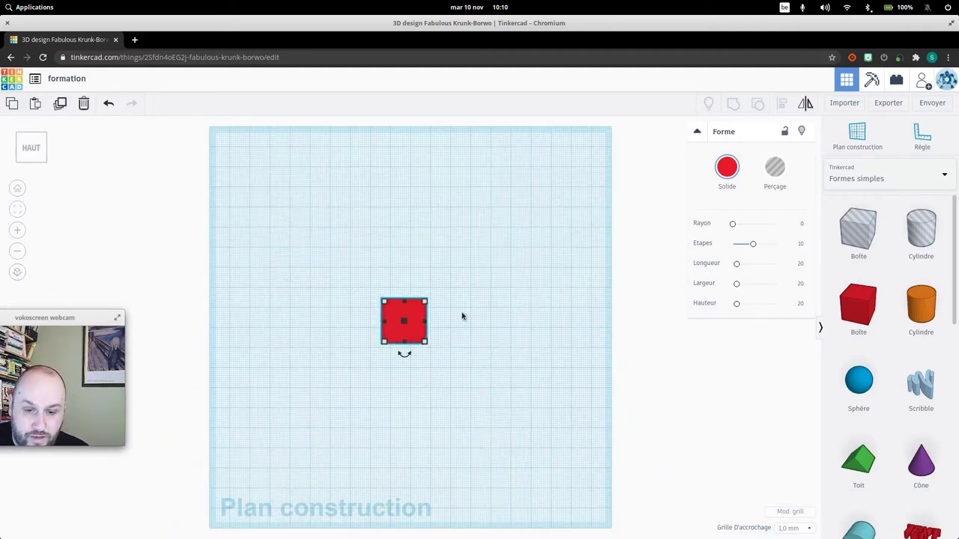
# - Move the red box 4 mm sideways and 2 mm toward the front, and set its front-to-back size to 20 mm
pyautogui.moveTo(411, 334)
pyautogui.mouseDown()
pyautogui.moveTo(428, 347)
pyautogui.moveTo(420, 337)
pyautogui.mouseUp()
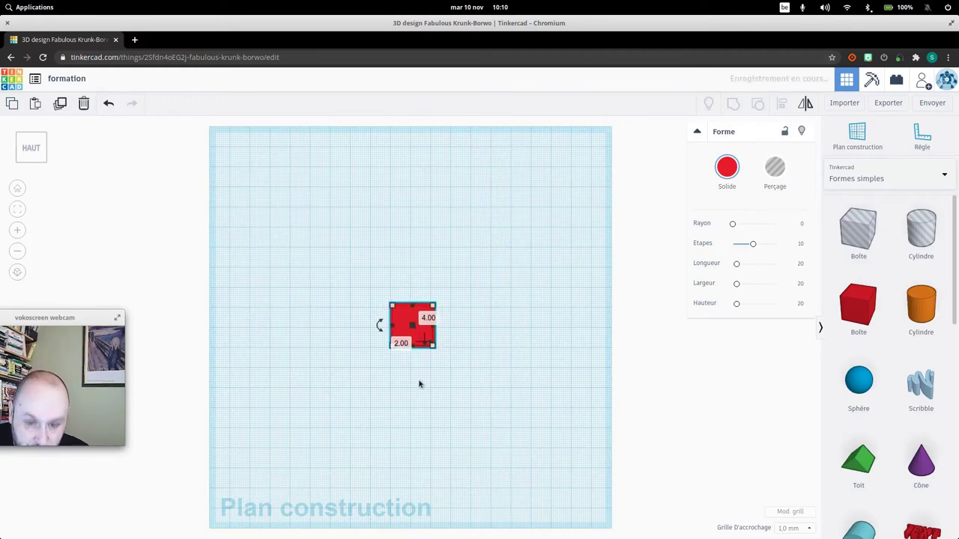
pyautogui.scroll(4, 404, 371)
pyautogui.moveTo(416, 375); pyautogui.dragTo(436, 381)
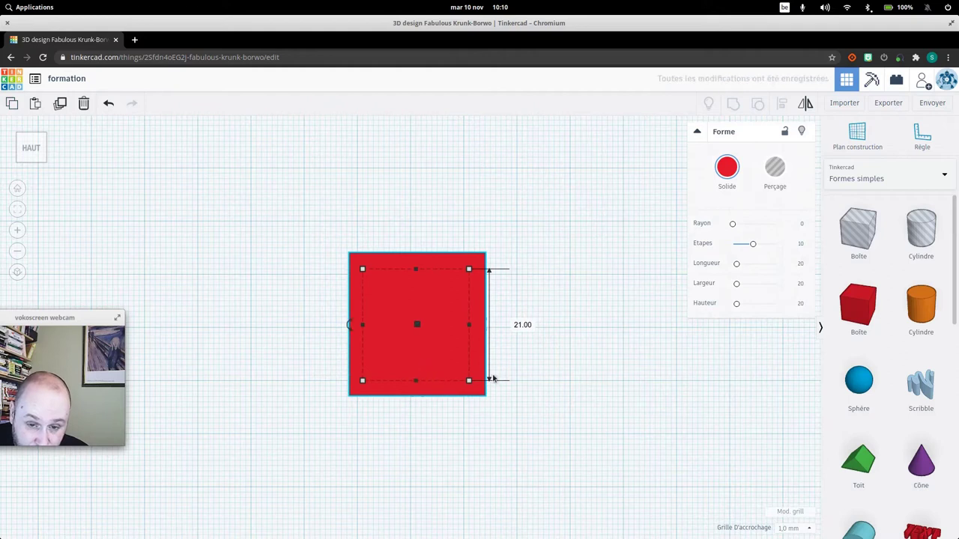
pyautogui.click(520, 325)
pyautogui.write('20')
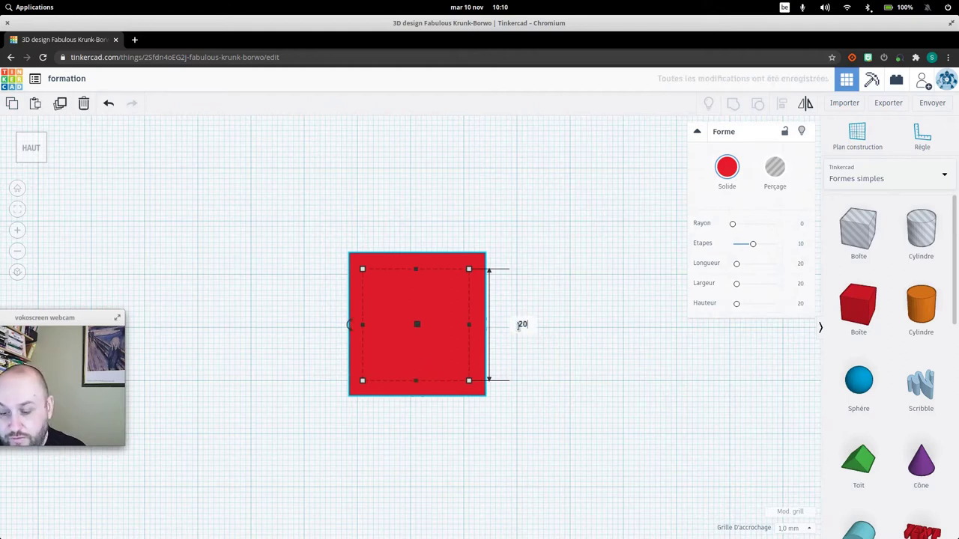
pyautogui.press('Return')
# - Align the red box with the workplane's main grid lines using the orthographic view, and return to the perspective home view
pyautogui.moveTo(415, 317); pyautogui.dragTo(423, 259)
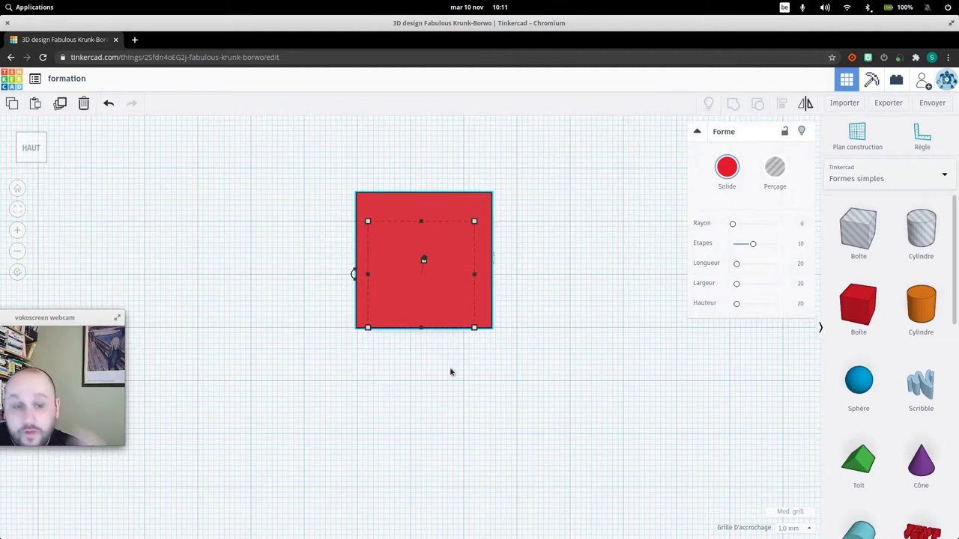
pyautogui.click(19, 276)
pyautogui.moveTo(450, 300); pyautogui.dragTo(440, 301)
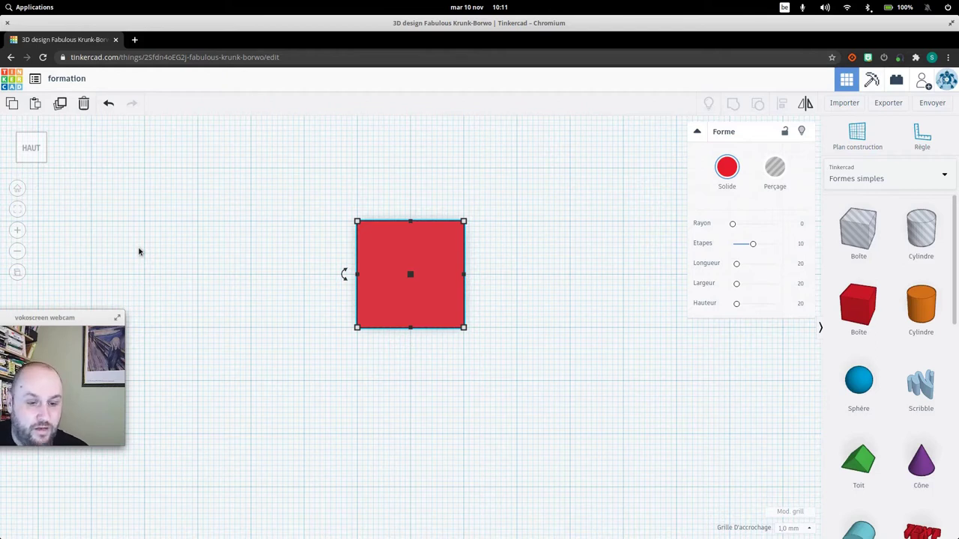
pyautogui.click(18, 189)
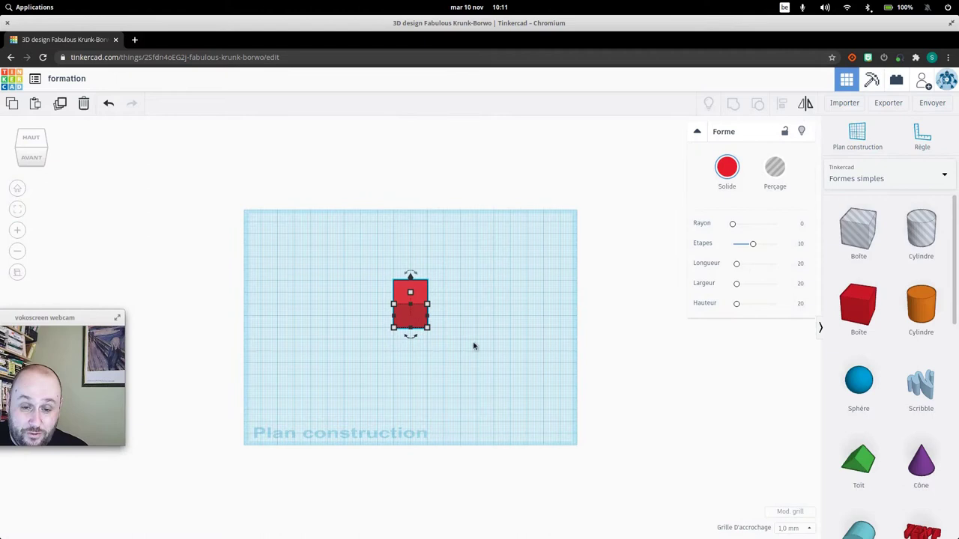
pyautogui.click(18, 272)
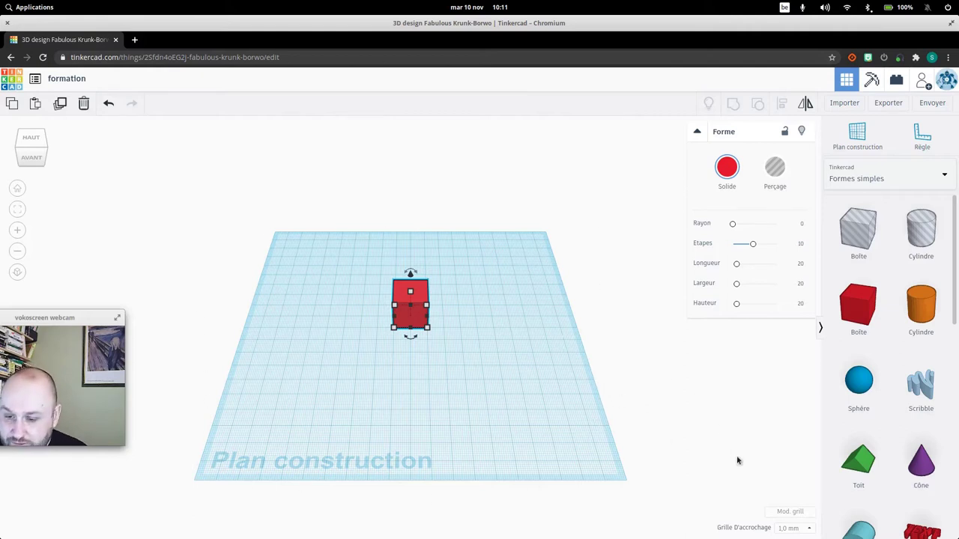
# - Set the workplane grid to the Ultimaker 3 preset, keeping the units in millimetres
pyautogui.click(793, 514)
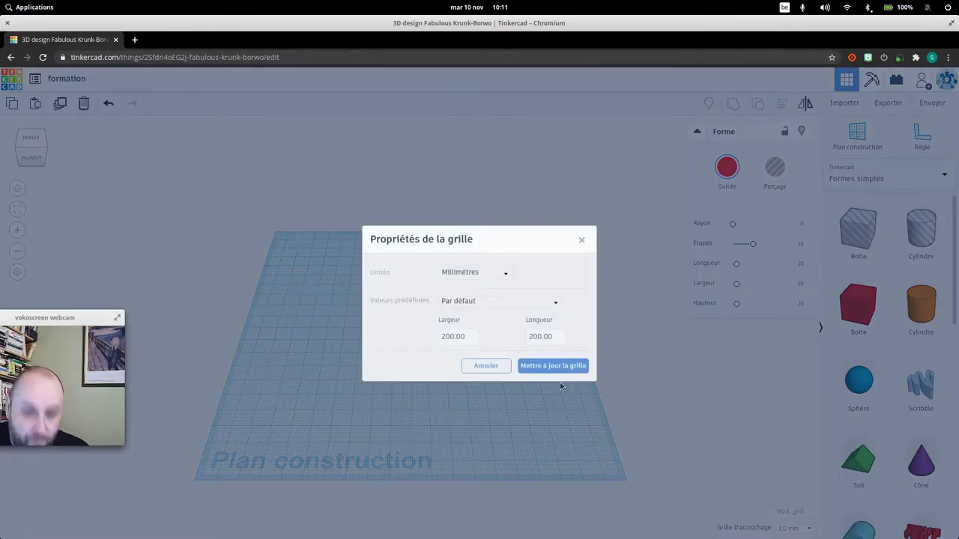
pyautogui.click(507, 274)
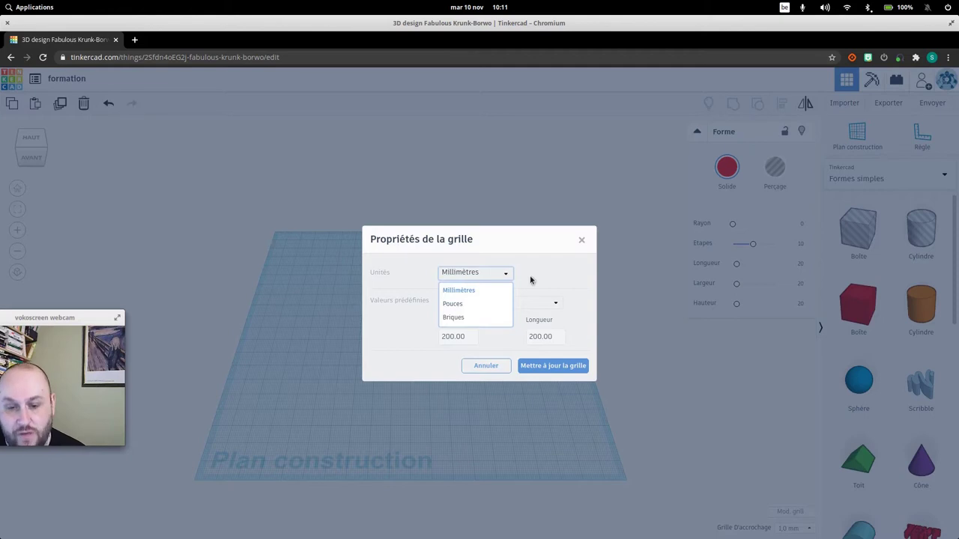
pyautogui.click(529, 280)
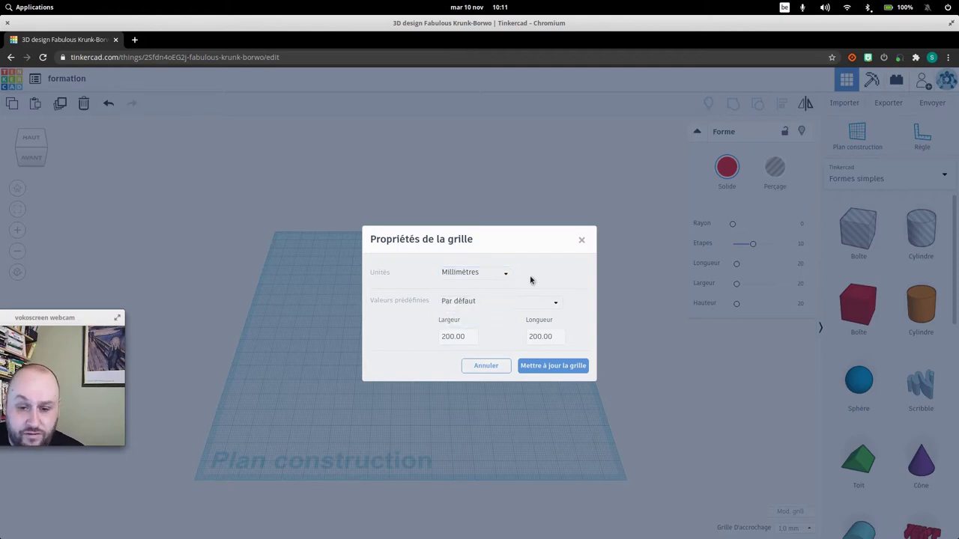
pyautogui.click(468, 304)
pyautogui.scroll(-5, 500, 339)
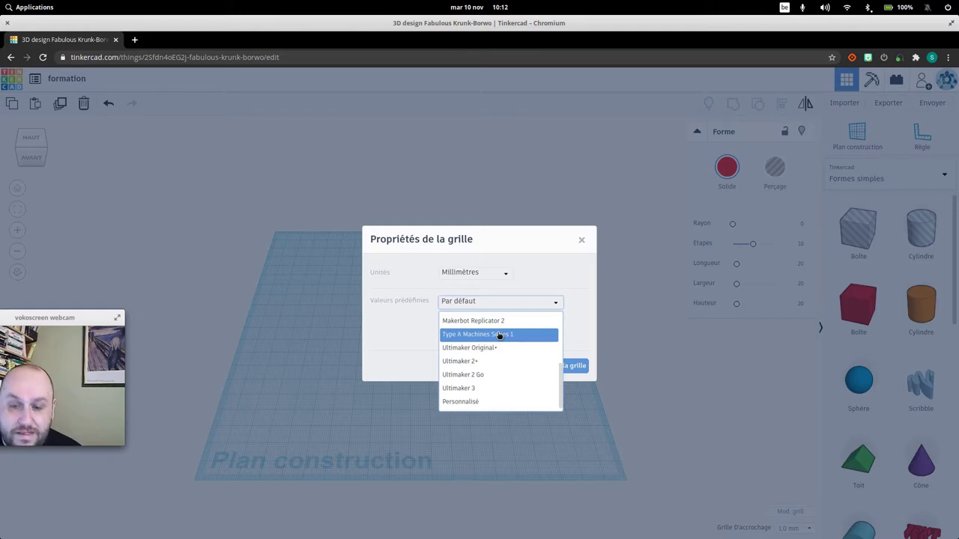
pyautogui.click(480, 388)
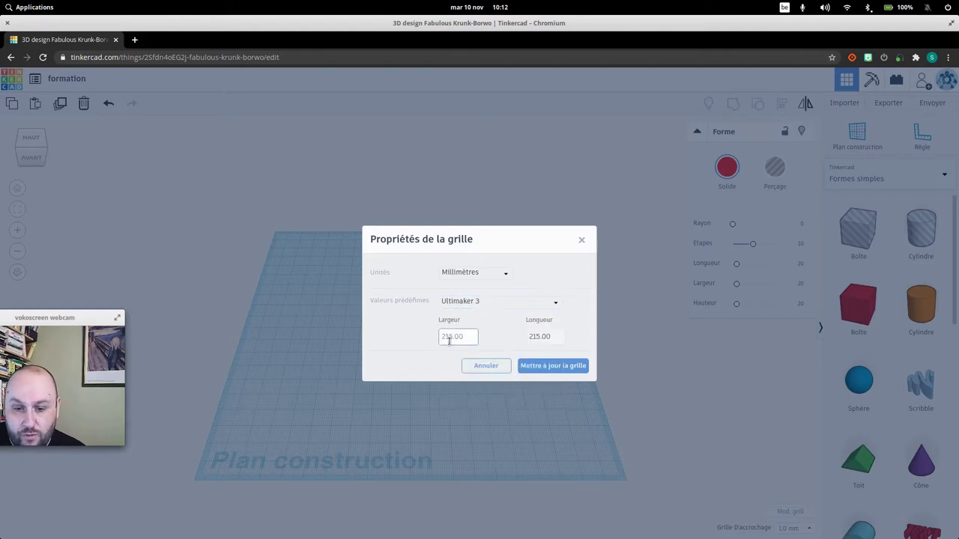
pyautogui.click(558, 367)
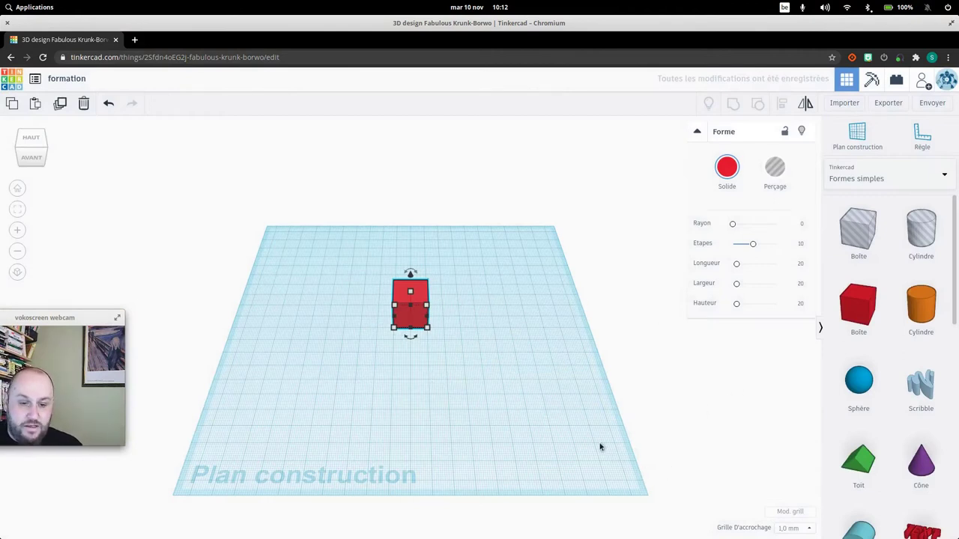
# - From the top view, move the red box 10 mm toward the front in 1.0 mm snap steps
pyautogui.moveTo(444, 319)
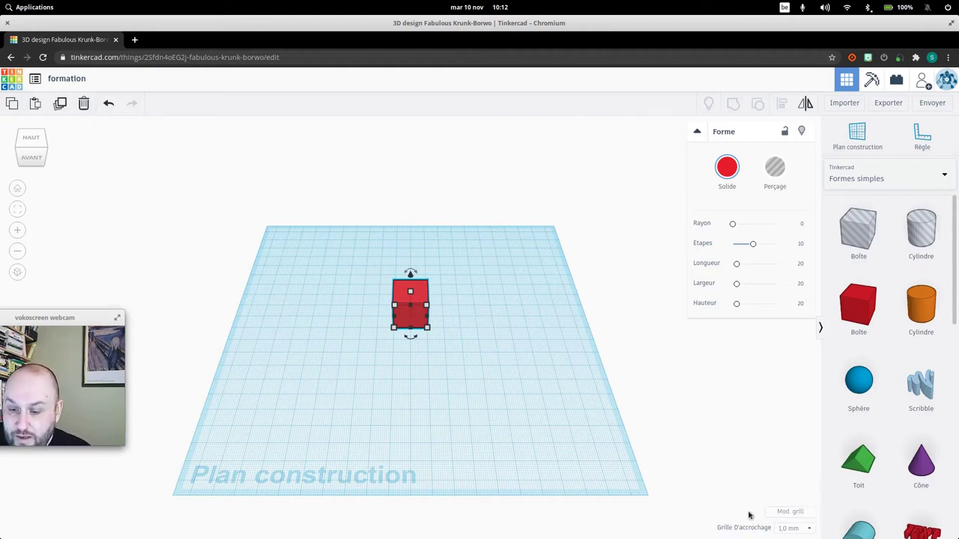
pyautogui.click(797, 529)
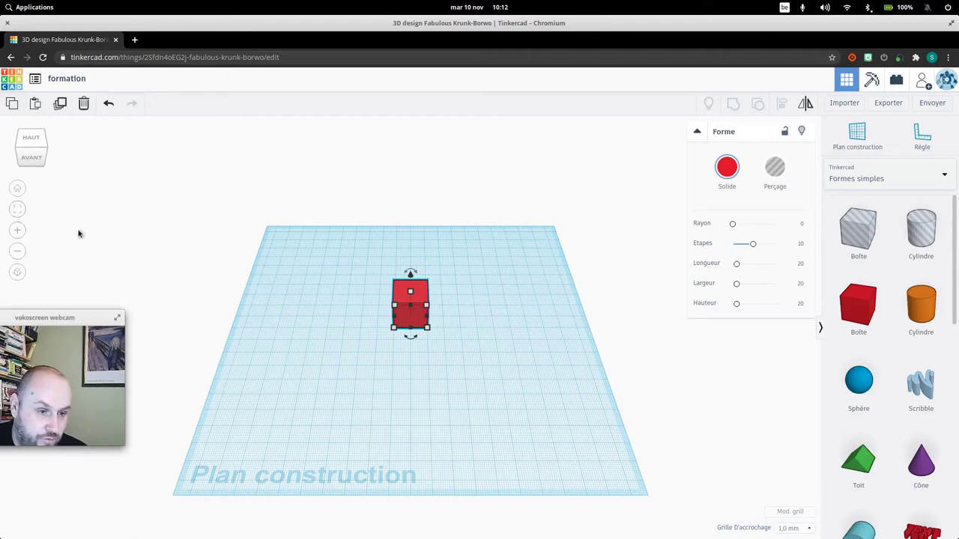
pyautogui.click(31, 139)
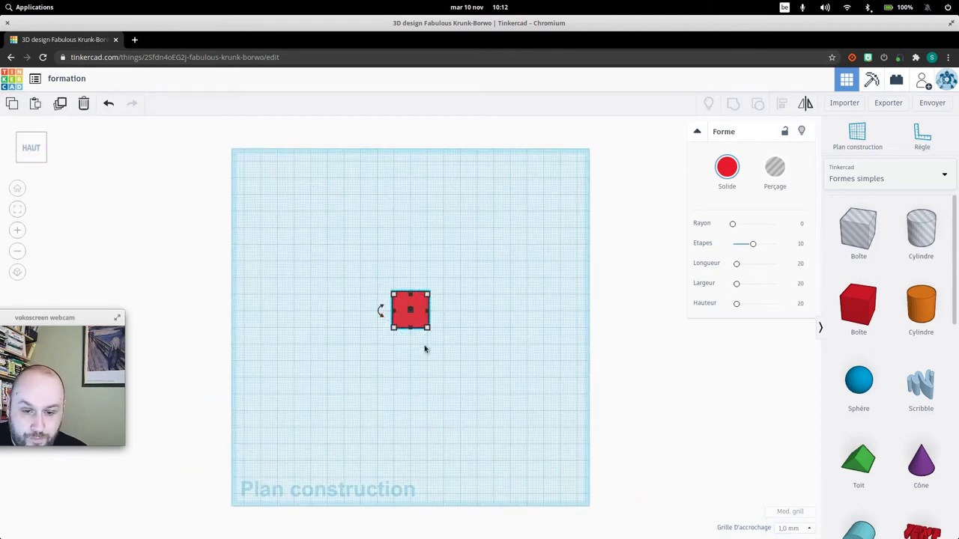
pyautogui.scroll(2, 429, 335)
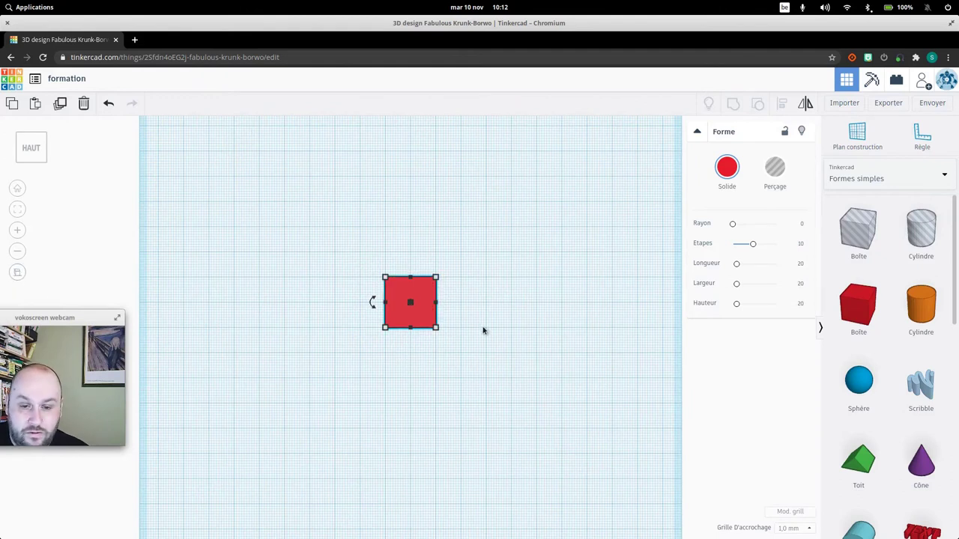
pyautogui.scroll(3, 462, 335)
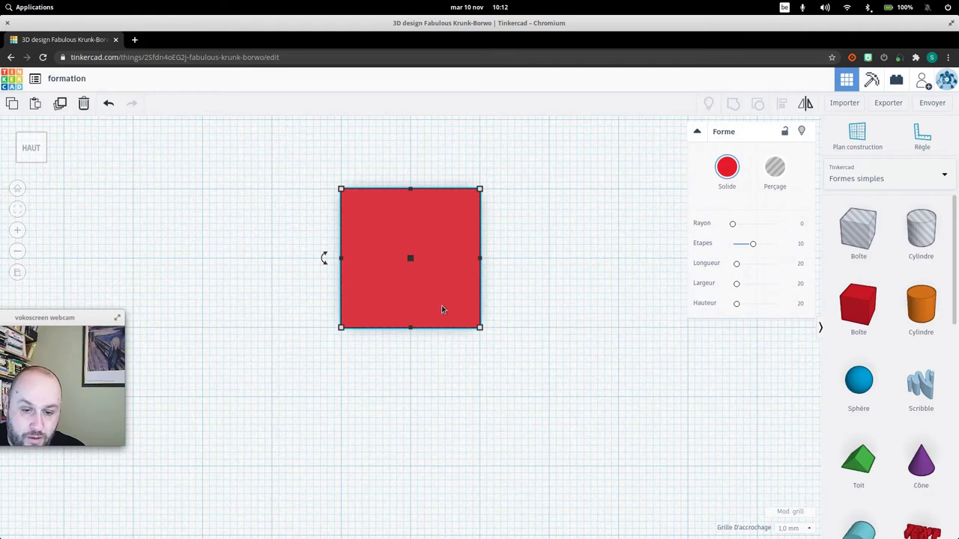
pyautogui.press('Down')
pyautogui.press('Down')
pyautogui.press('Down')
pyautogui.press('Down')
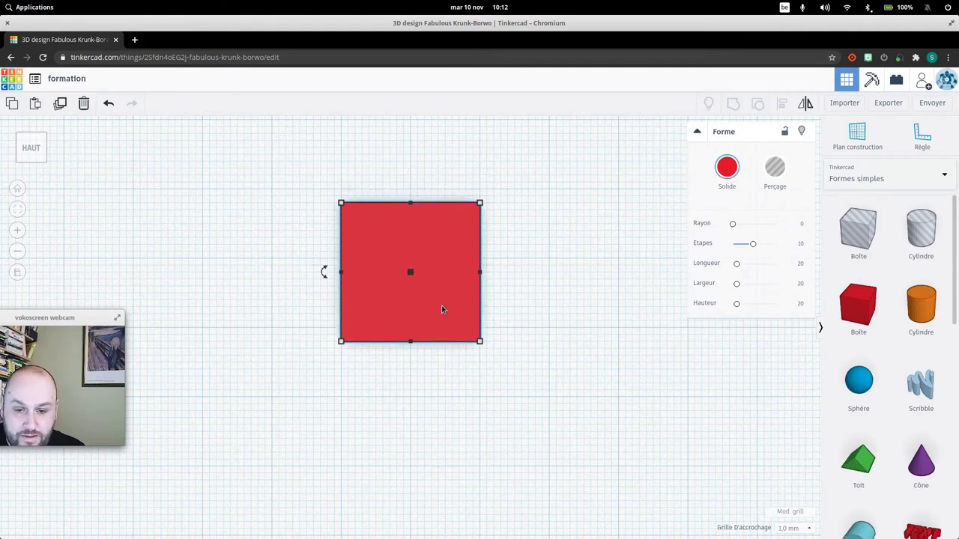
pyautogui.press('Down')
pyautogui.press('Down')
pyautogui.press('Down')
pyautogui.press('Down')
pyautogui.press('Down')
pyautogui.press('Down')
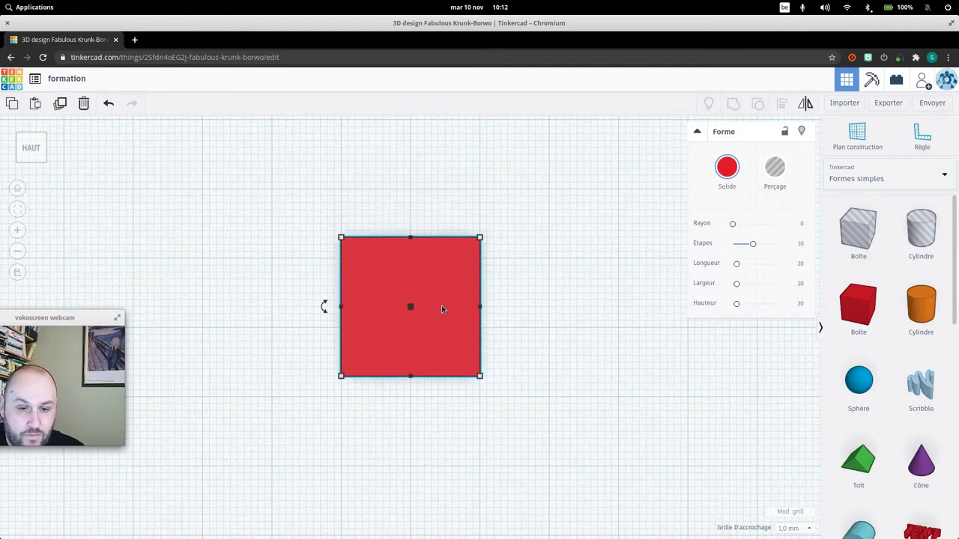
# - Turn off grid snapping (Inactif) and nudge the red box about 2 mm toward the back in fine increments
pyautogui.click(794, 528)
pyautogui.scroll(-1, 803, 464)
pyautogui.scroll(1, 794, 457)
pyautogui.click(793, 427)
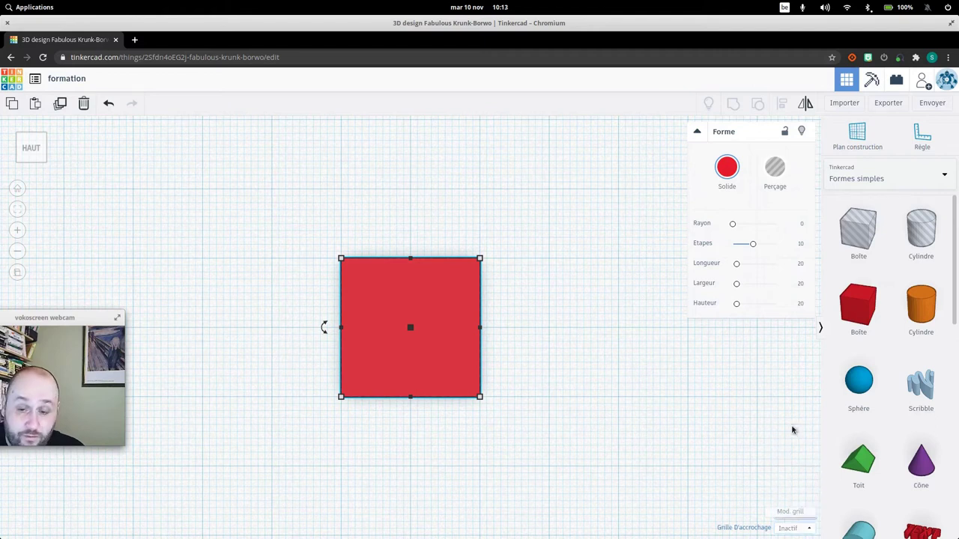
pyautogui.press('Up')
pyautogui.press('Up')
pyautogui.press('Up')
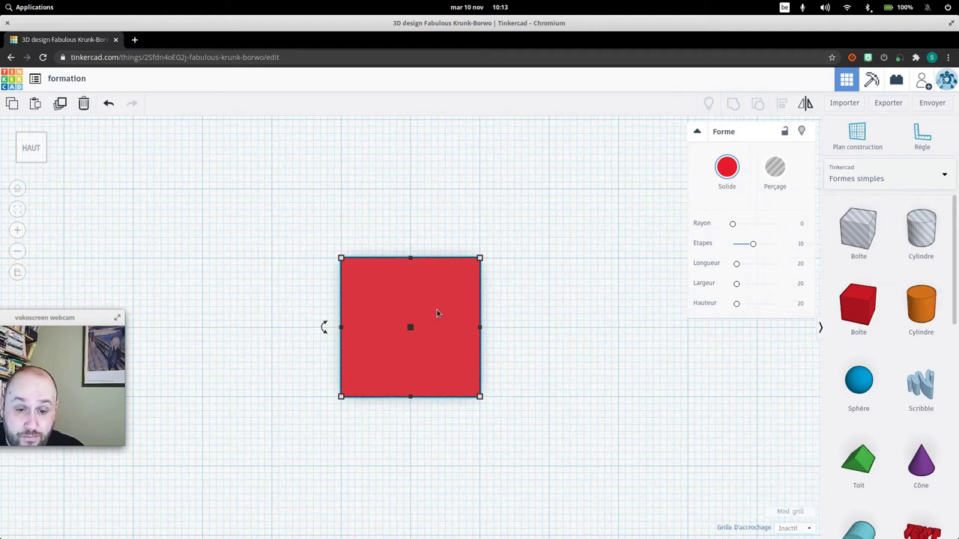
pyautogui.press('Up')
pyautogui.press('Up')
pyautogui.press('Up')
pyautogui.press('Up')
pyautogui.press('Up')
pyautogui.press('Up')
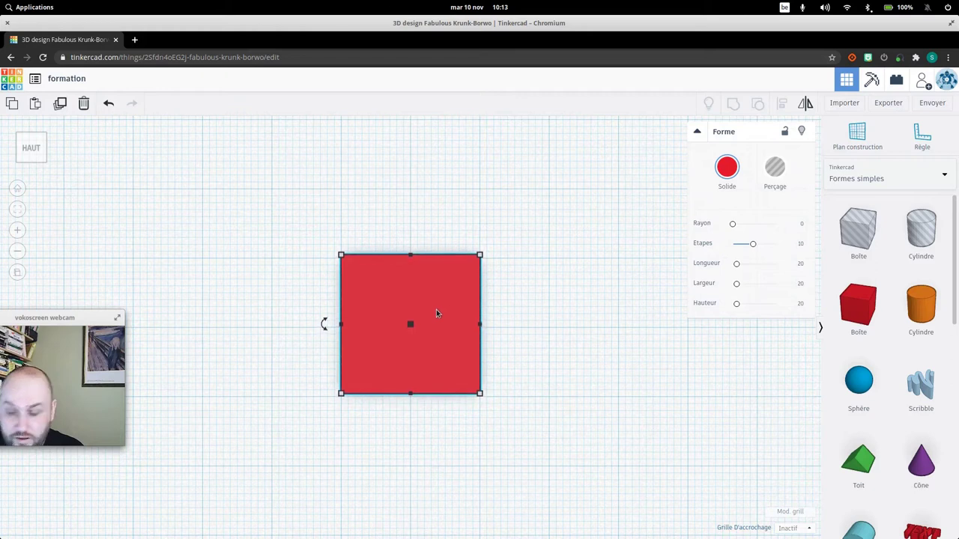
pyautogui.press('Up')
pyautogui.press('Up')
pyautogui.press('Up')
pyautogui.press('Up')
pyautogui.press('Up')
pyautogui.press('Up')
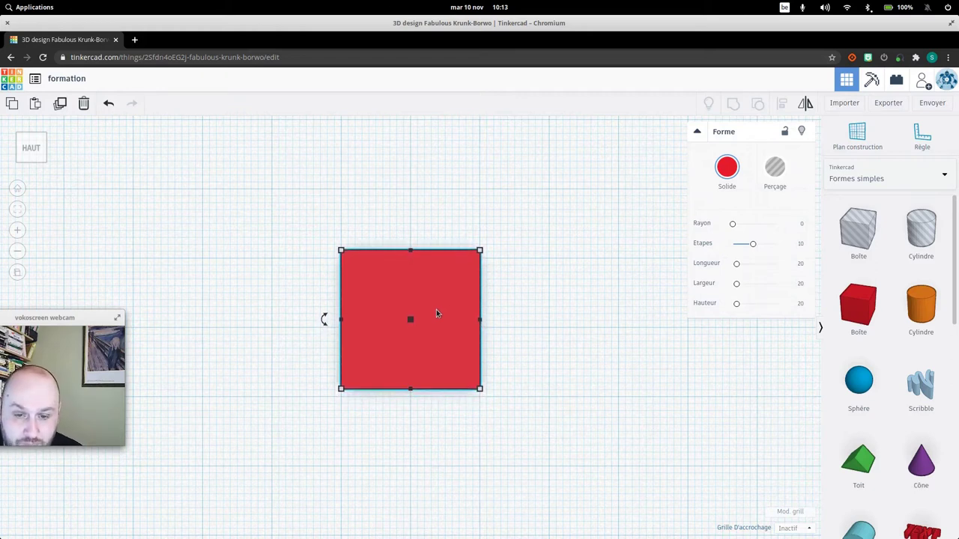
pyautogui.press('Up')
pyautogui.press('Up')
pyautogui.press('Up')
pyautogui.press('Up')
pyautogui.press('Up')
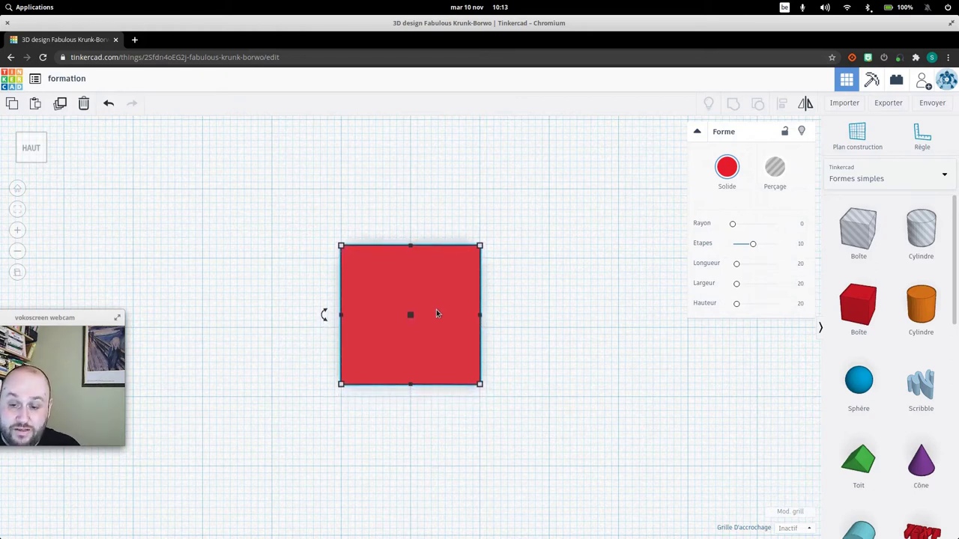
# - Set the snap grid to 0.1 mm and nudge the red box slightly toward the front
pyautogui.click(795, 528)
pyautogui.click(796, 442)
pyautogui.press('Down')
pyautogui.press('Down')
pyautogui.press('Down')
pyautogui.press('Down')
pyautogui.press('Down')
pyautogui.press('Down')
pyautogui.press('Down')
pyautogui.press('Down')
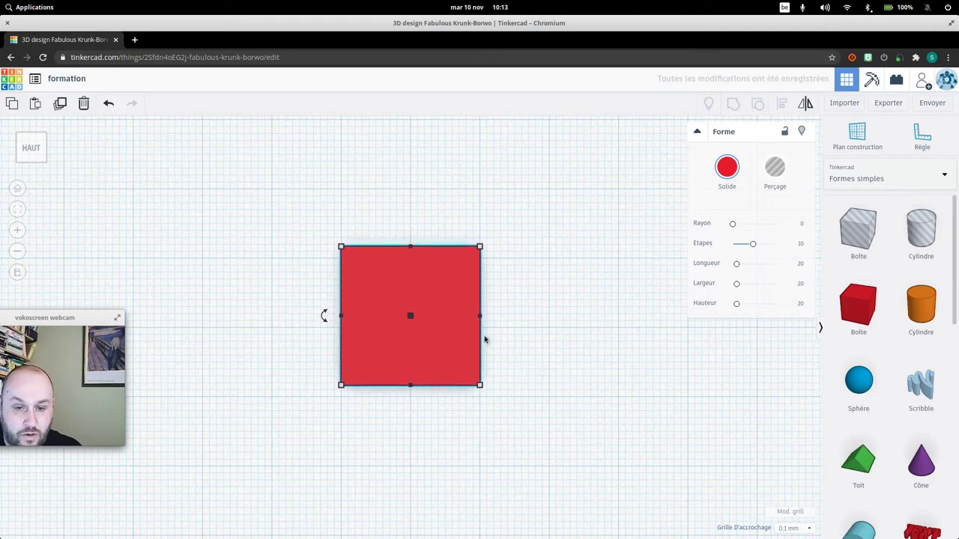
# - Set the snap grid back to 1.0 mm and nudge the red box back and forth, leaving it 1 mm closer to the front
pyautogui.click(797, 529)
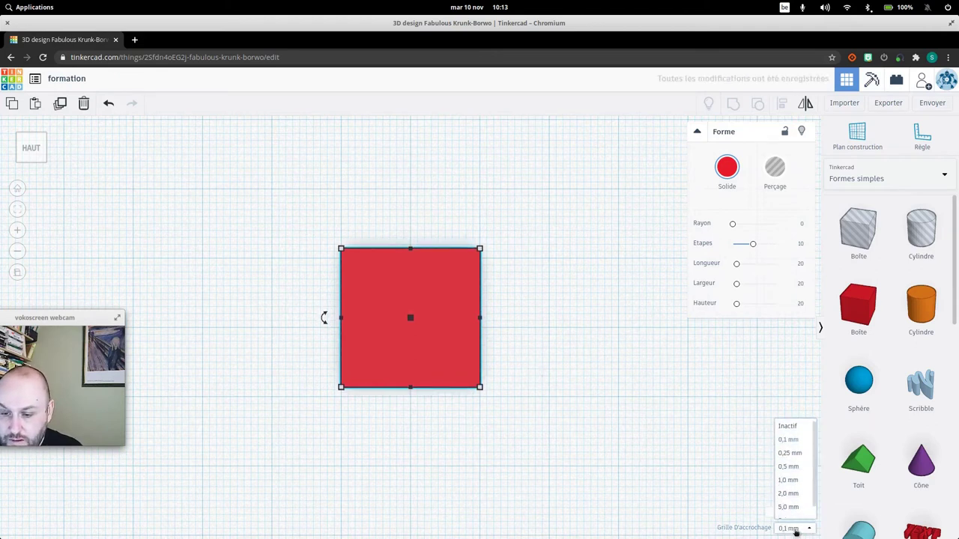
pyautogui.click(792, 483)
pyautogui.press('Down')
pyautogui.press('Down')
pyautogui.press('Down')
pyautogui.press('Down')
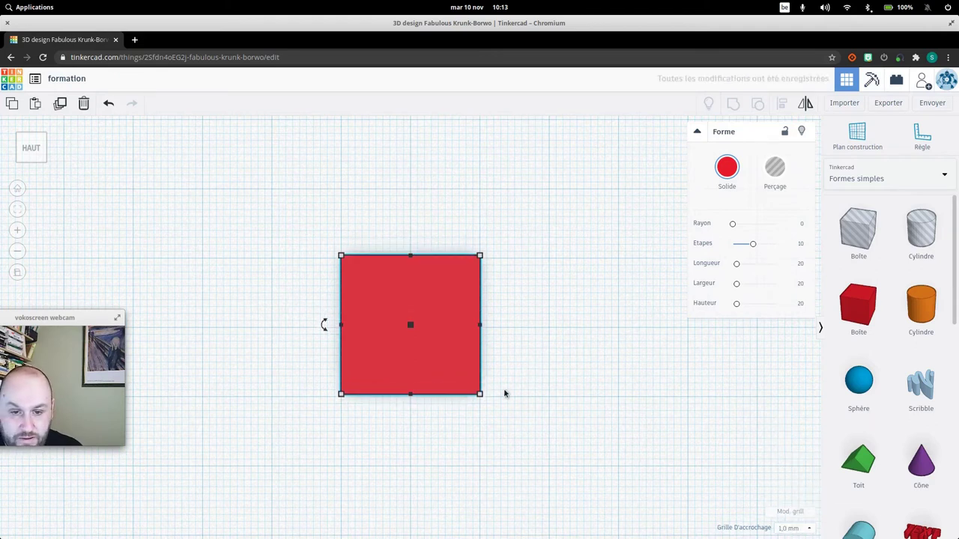
pyautogui.press('Up')
pyautogui.press('Up')
pyautogui.press('Up')
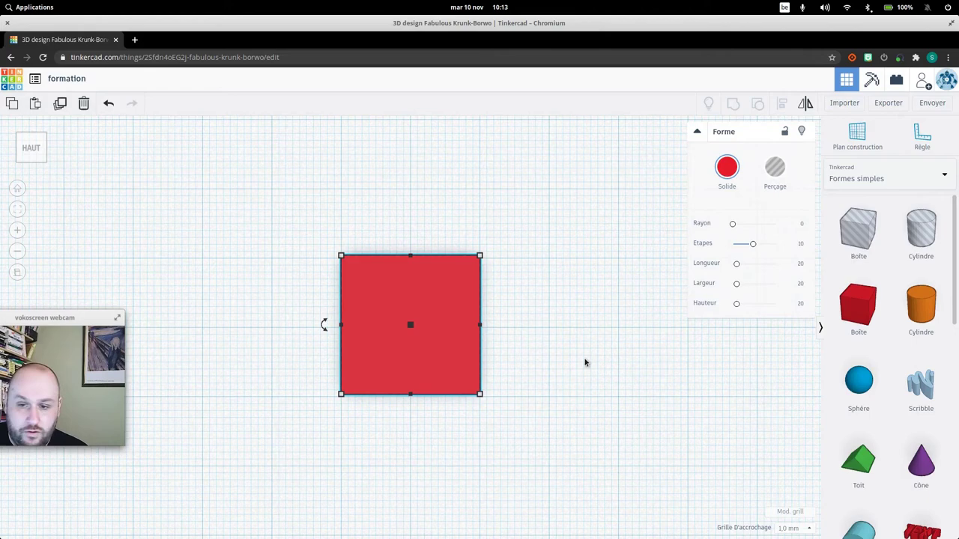
# - Add a blue sphere beside the red box, raise it, and place it over the top of the box
pyautogui.moveTo(575, 365); pyautogui.dragTo(562, 282, button='right')
pyautogui.click(449, 224)
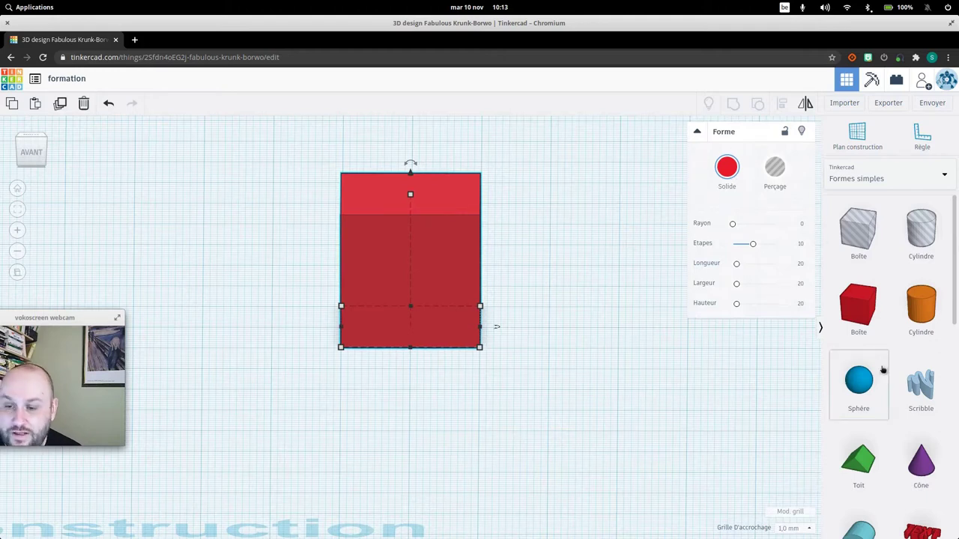
pyautogui.moveTo(867, 391); pyautogui.dragTo(579, 336)
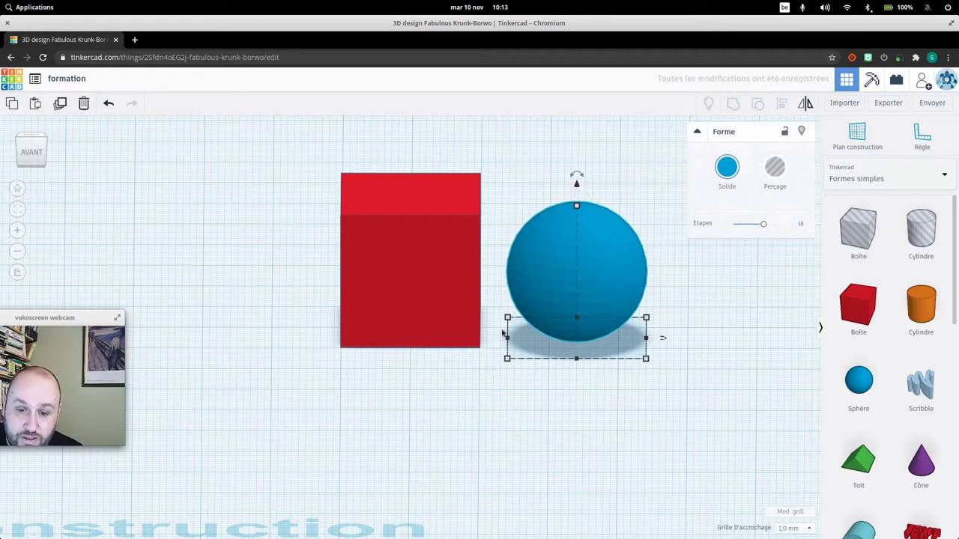
pyautogui.moveTo(576, 188); pyautogui.dragTo(572, 103)
pyautogui.moveTo(589, 186); pyautogui.dragTo(421, 177)
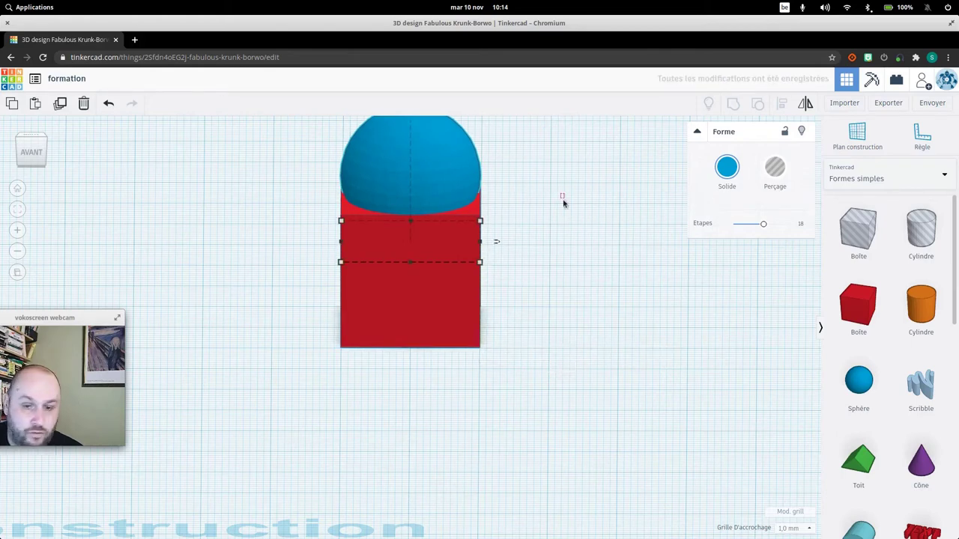
# - Check the sphere's placement from above and shift it a few millimetres toward the front, off the box's centre
pyautogui.click(555, 229)
pyautogui.moveTo(548, 210); pyautogui.dragTo(550, 334, button='right')
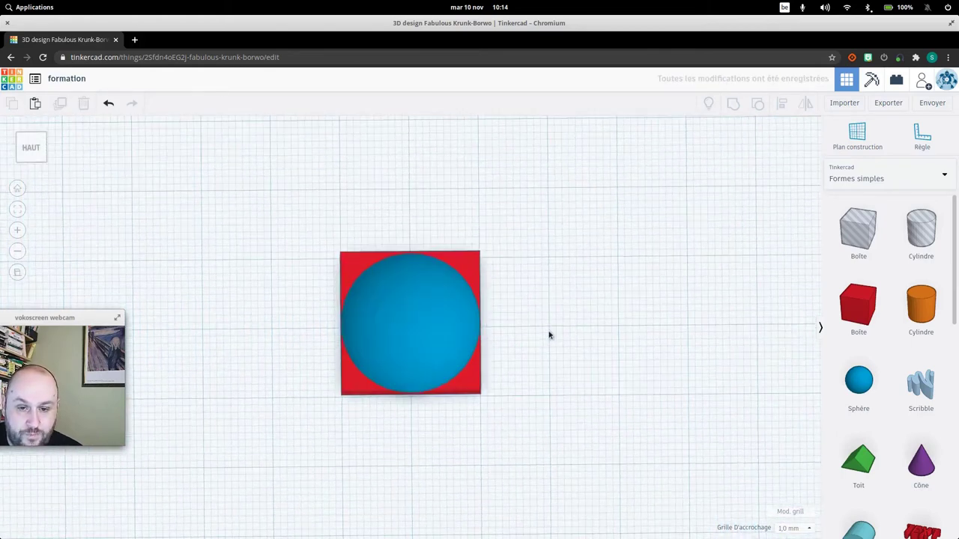
pyautogui.click(432, 323)
pyautogui.click(431, 323)
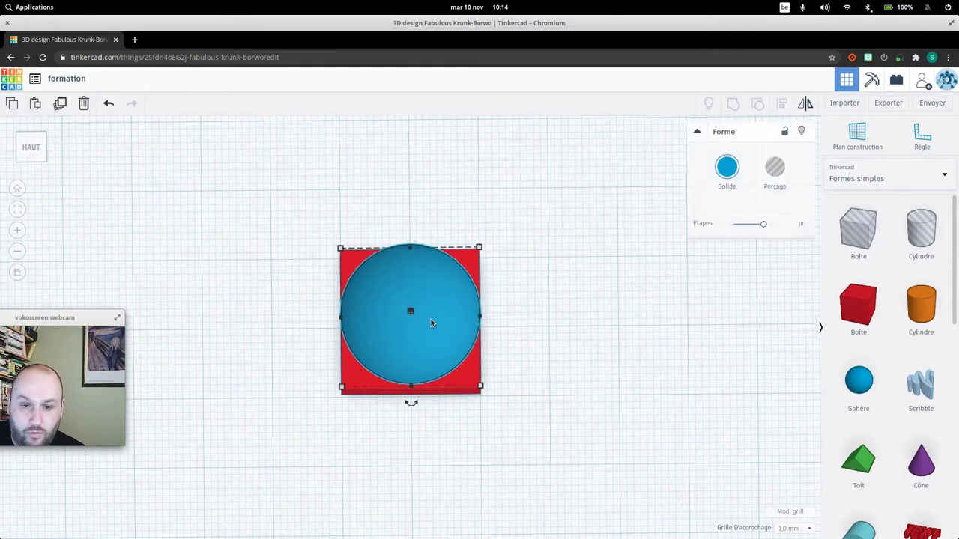
pyautogui.moveTo(567, 414); pyautogui.dragTo(571, 389, button='right')
pyautogui.press('Down')
pyautogui.press('Down')
pyautogui.press('Down')
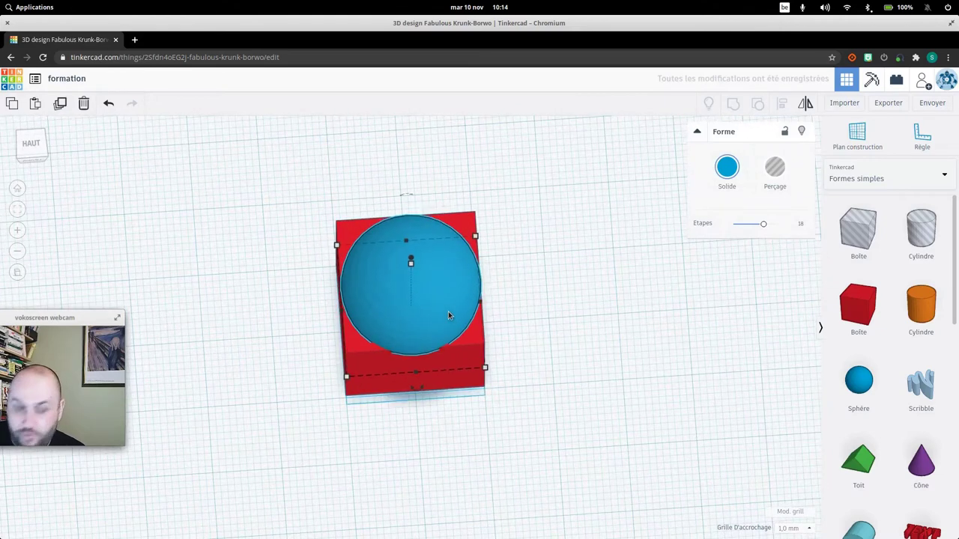
pyautogui.moveTo(571, 411); pyautogui.dragTo(555, 444, button='right')
# - Select the box and sphere together and align their centres with each other in the front-to-back direction
pyautogui.moveTo(550, 459); pyautogui.dragTo(258, 178)
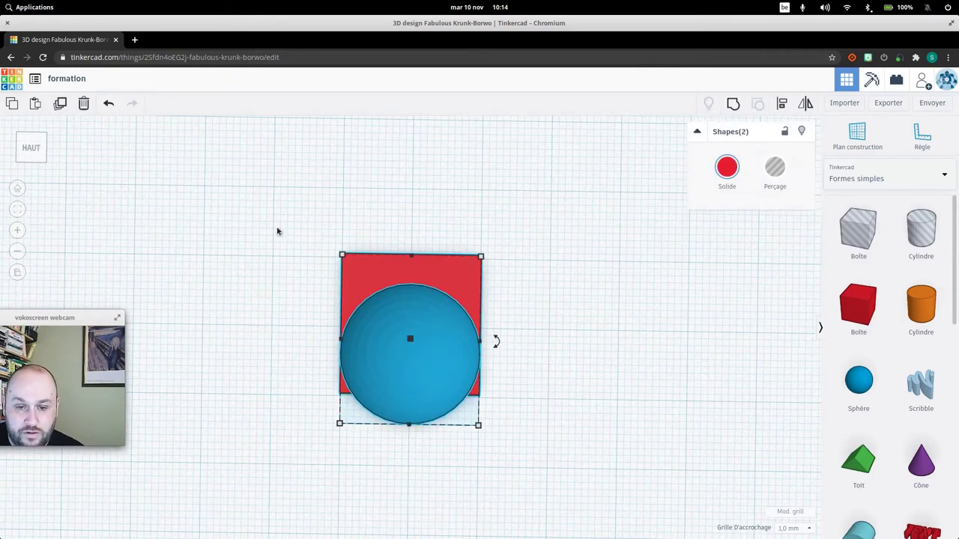
pyautogui.moveTo(615, 299); pyautogui.dragTo(627, 321, button='right')
pyautogui.moveTo(621, 368); pyautogui.dragTo(609, 344, button='right')
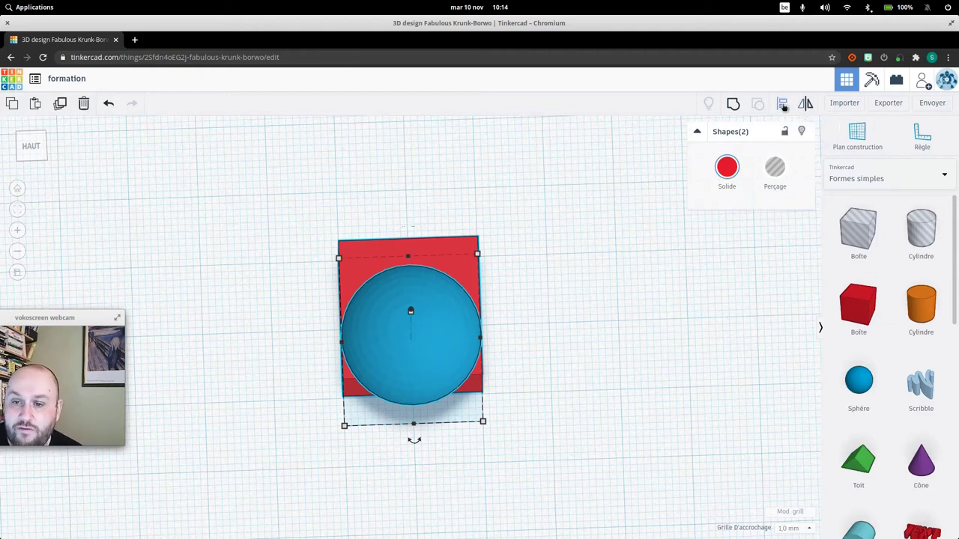
pyautogui.click(783, 106)
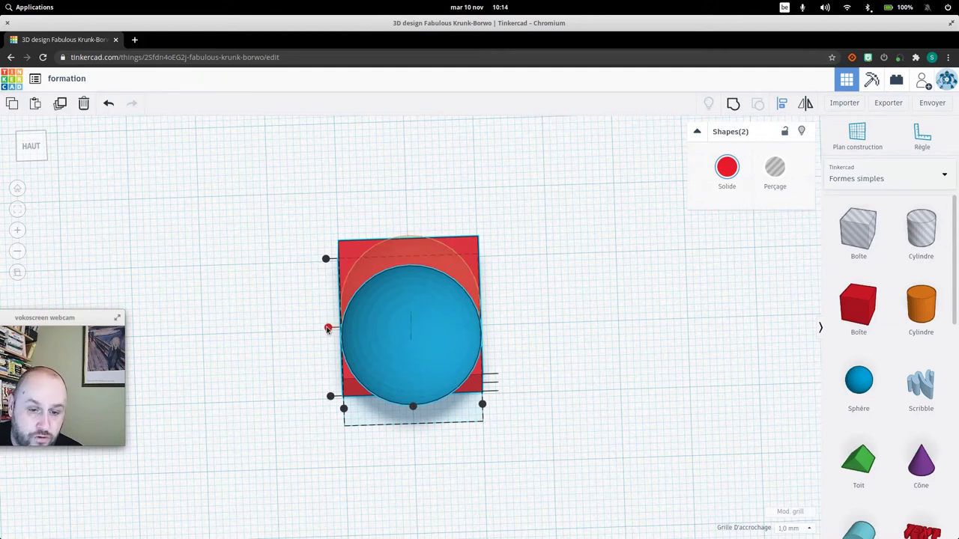
pyautogui.click(327, 328)
pyautogui.click(412, 411)
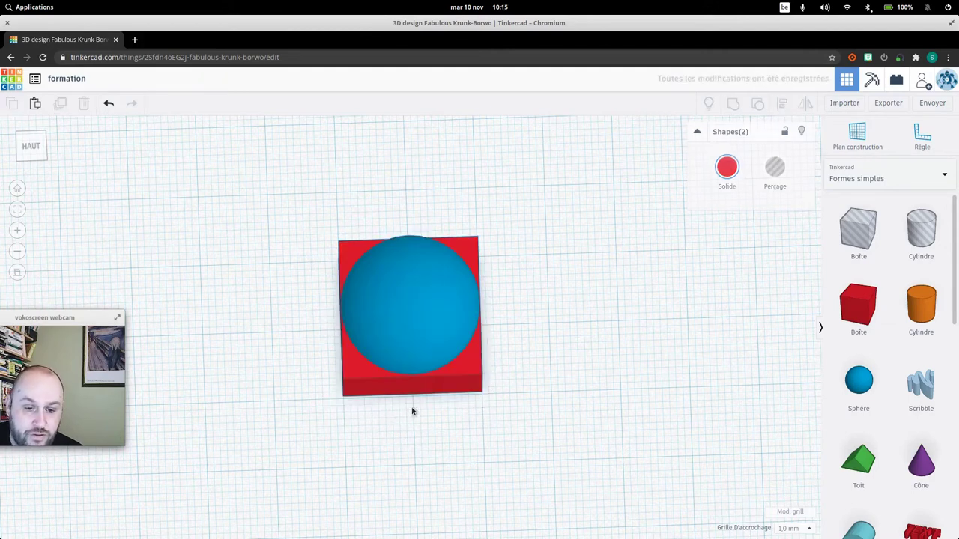
# - Duplicate the box and sphere together and place the copy alongside the original pair
pyautogui.moveTo(577, 235); pyautogui.dragTo(547, 397, button='right')
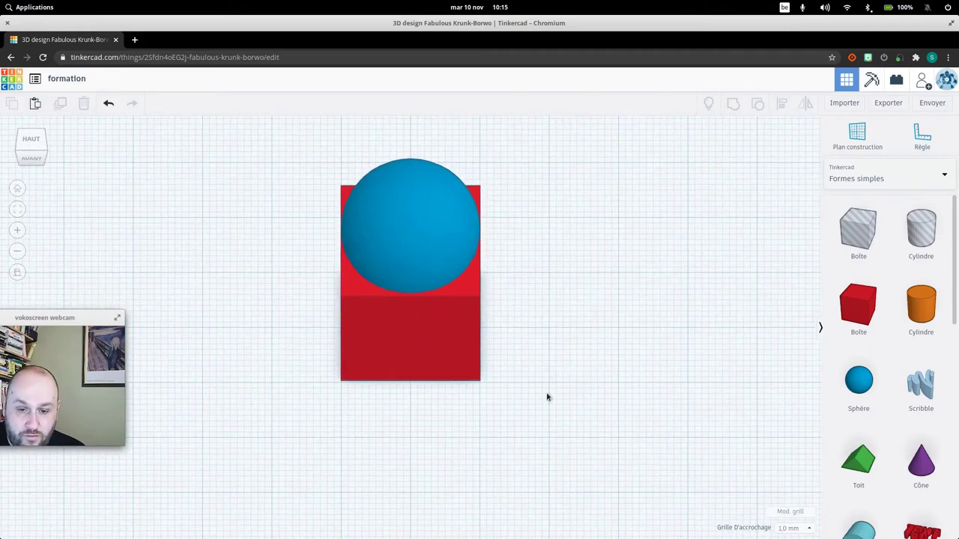
pyautogui.moveTo(544, 426); pyautogui.dragTo(256, 134)
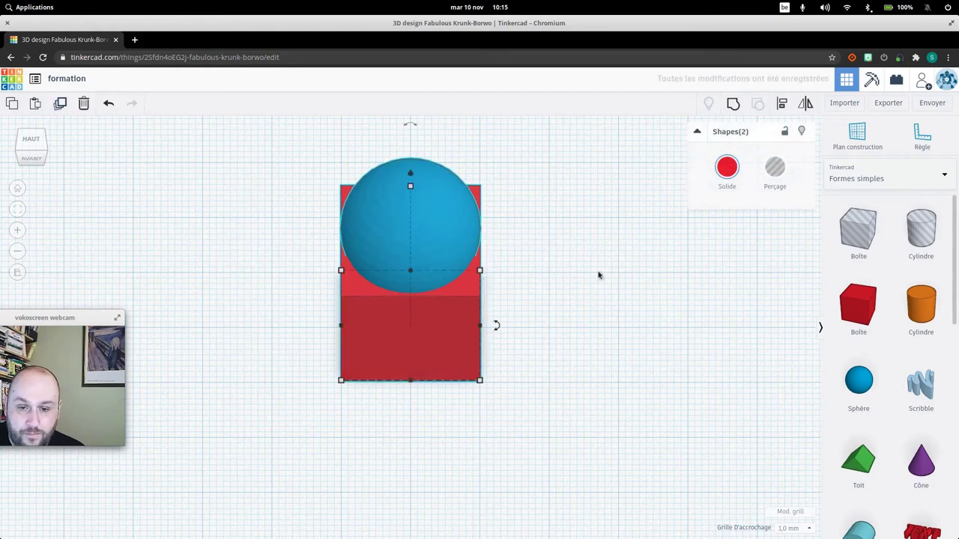
pyautogui.keyDown('alt'); pyautogui.moveTo(418, 331); pyautogui.dragTo(602, 332); pyautogui.keyUp('alt')
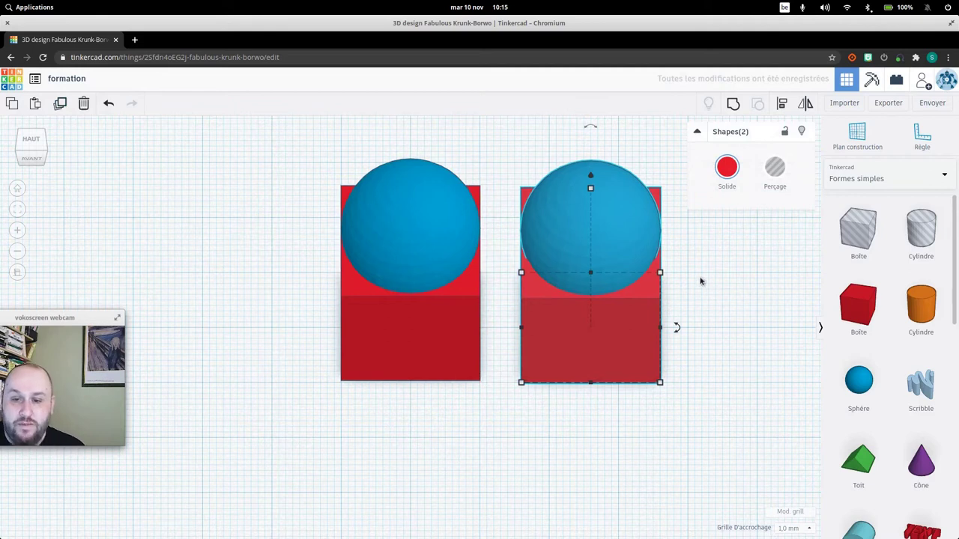
pyautogui.click(749, 302)
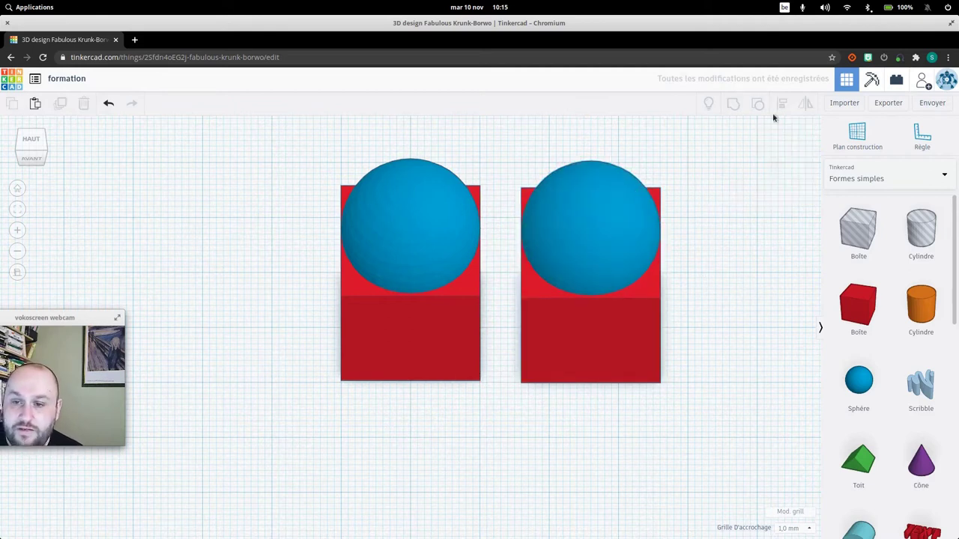
# - Turn the sphere of the duplicated pair into a hole (Perçage)
pyautogui.click(614, 205)
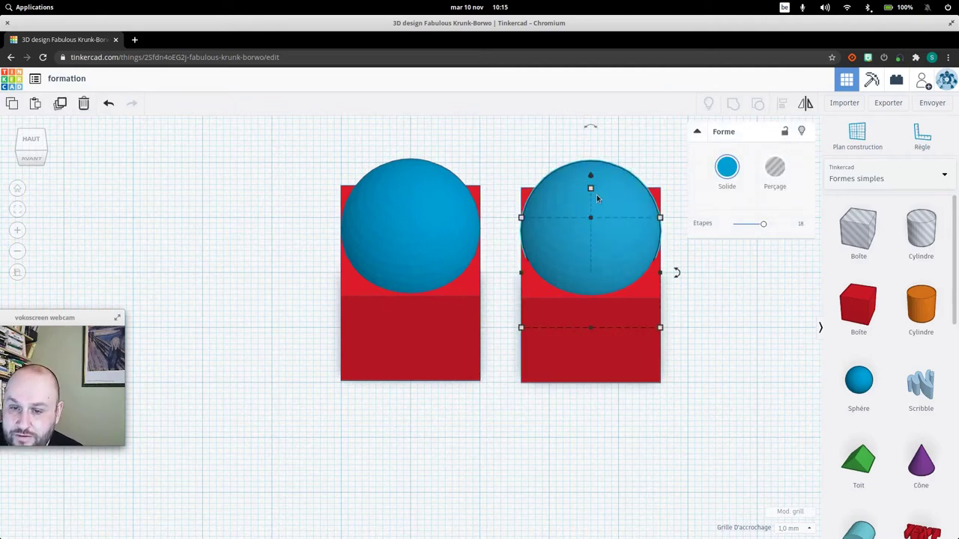
pyautogui.click(785, 165)
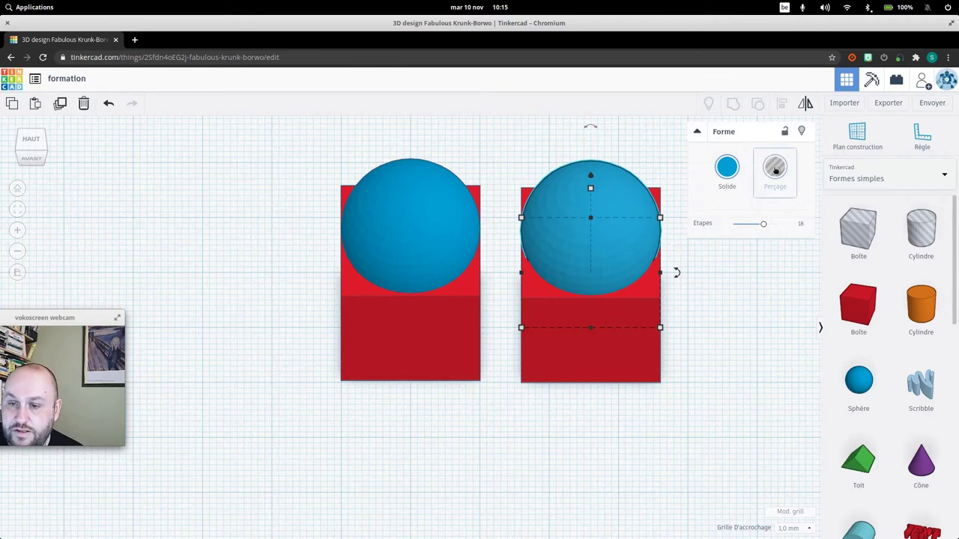
pyautogui.click(702, 336)
pyautogui.moveTo(702, 336)
pyautogui.mouseDown(button='right')
pyautogui.moveTo(708, 405)
pyautogui.moveTo(710, 327)
pyautogui.moveTo(697, 352)
pyautogui.moveTo(698, 337)
pyautogui.moveTo(703, 355)
pyautogui.mouseUp(button='right')
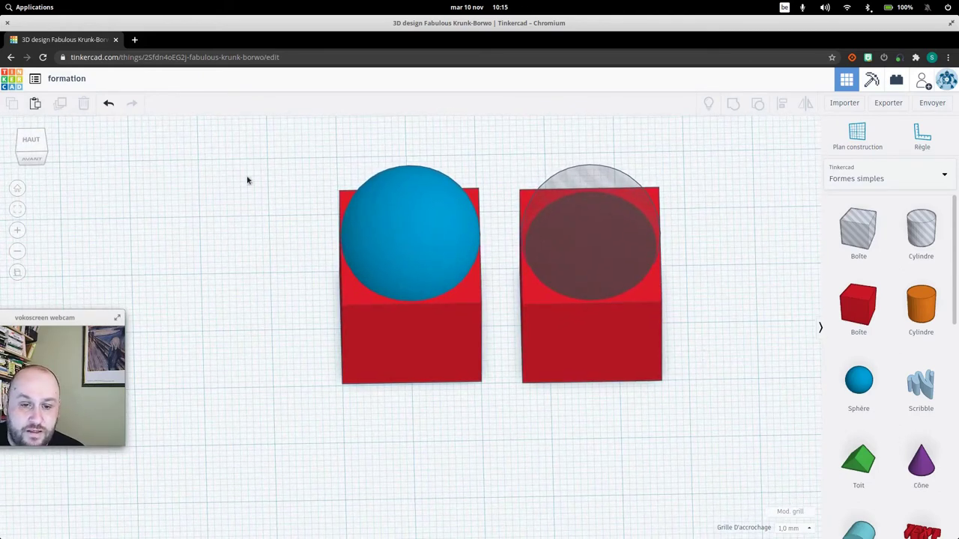
# - Group the original red box and solid blue sphere into one shape
pyautogui.moveTo(325, 181); pyautogui.dragTo(500, 403)
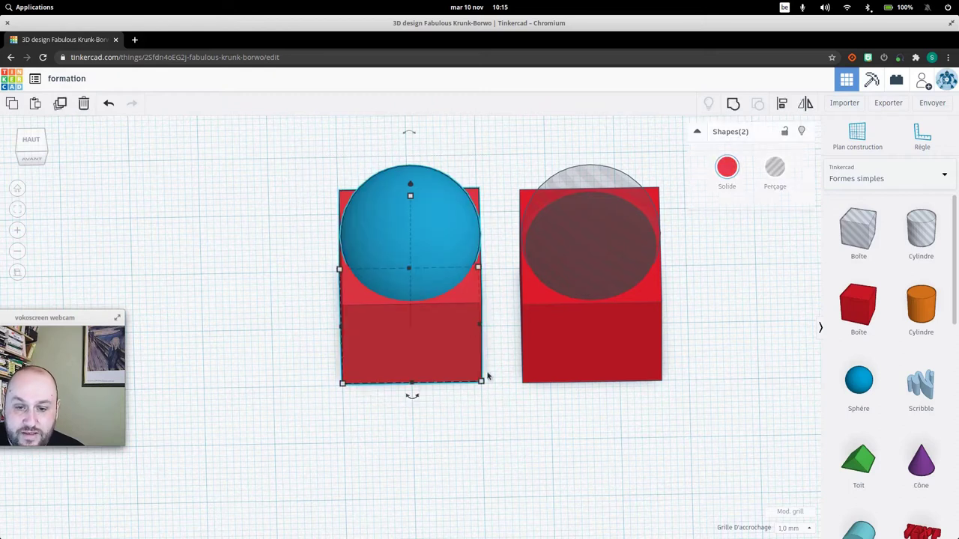
pyautogui.click(734, 105)
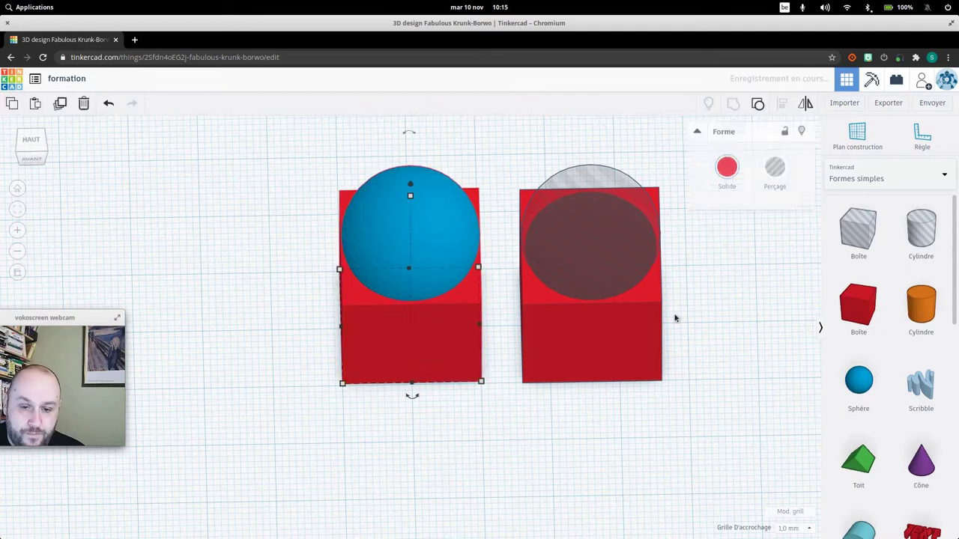
# - Group the duplicated box with its sphere hole so the sphere cuts a hollow, and view the result from several angles
pyautogui.moveTo(514, 345); pyautogui.dragTo(442, 330, button='right')
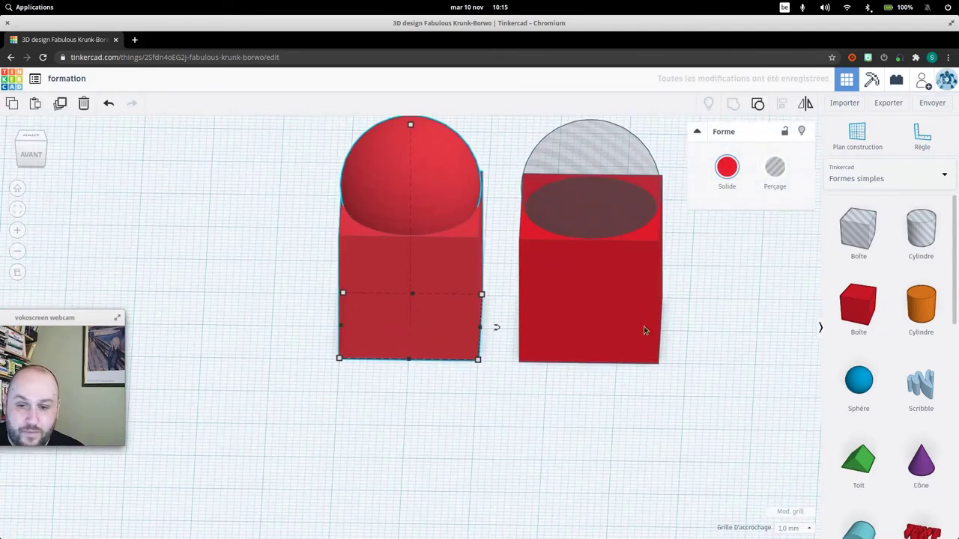
pyautogui.moveTo(707, 421); pyautogui.dragTo(509, 106)
pyautogui.click(733, 104)
pyautogui.moveTo(713, 269); pyautogui.dragTo(723, 289, button='right')
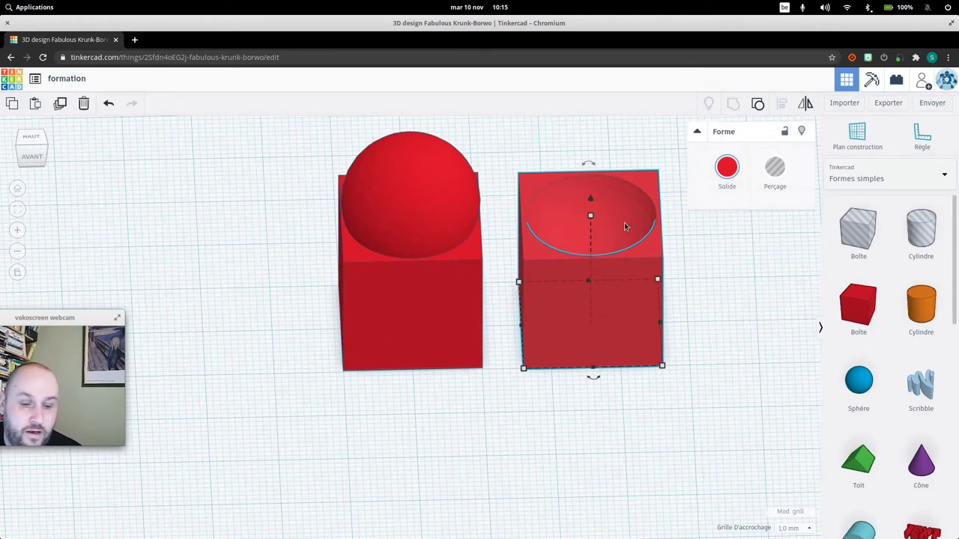
pyautogui.moveTo(703, 277); pyautogui.dragTo(715, 310, button='right')
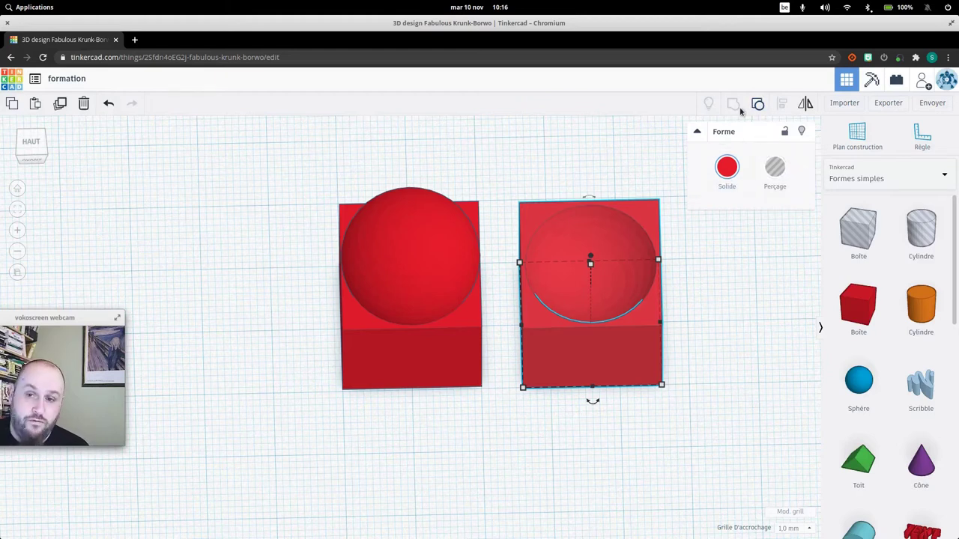
pyautogui.moveTo(670, 357); pyautogui.dragTo(666, 330, button='right')
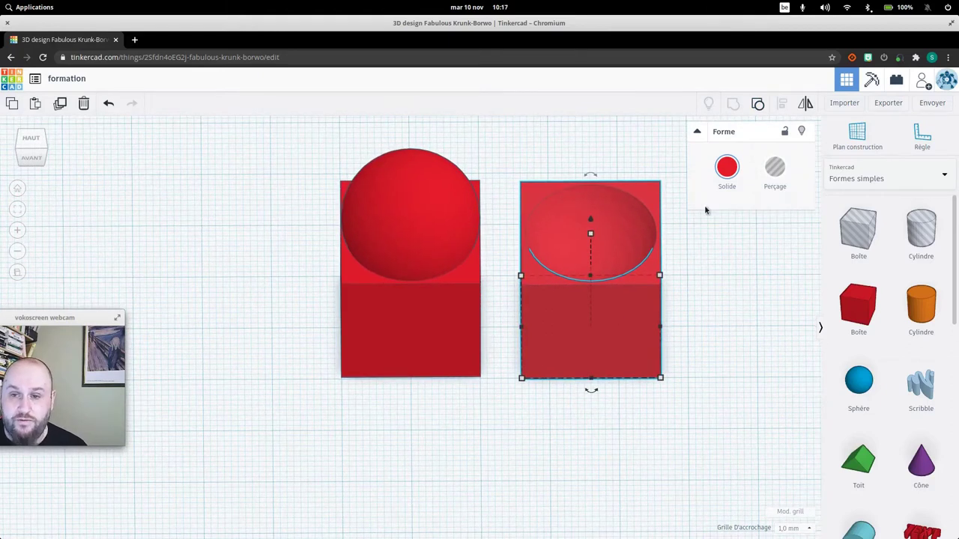
# - Ungroup the hollowed box back into a separate box and sphere hole
pyautogui.click(757, 104)
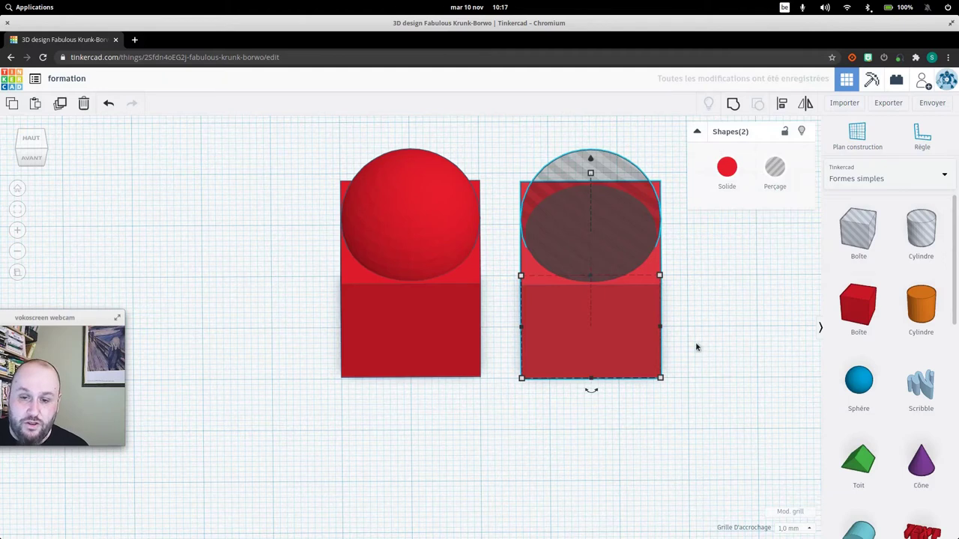
pyautogui.scroll(-2, 695, 347)
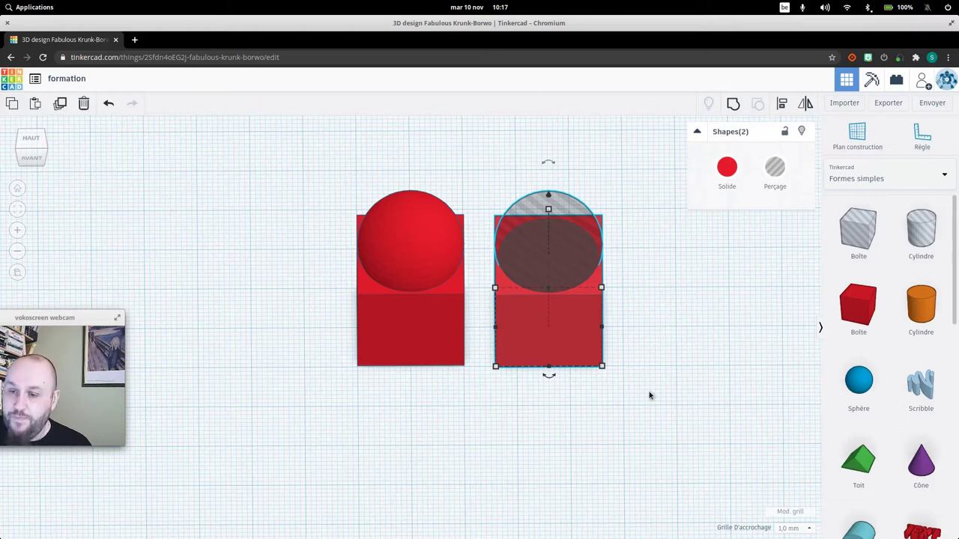
pyautogui.scroll(-2, 634, 325)
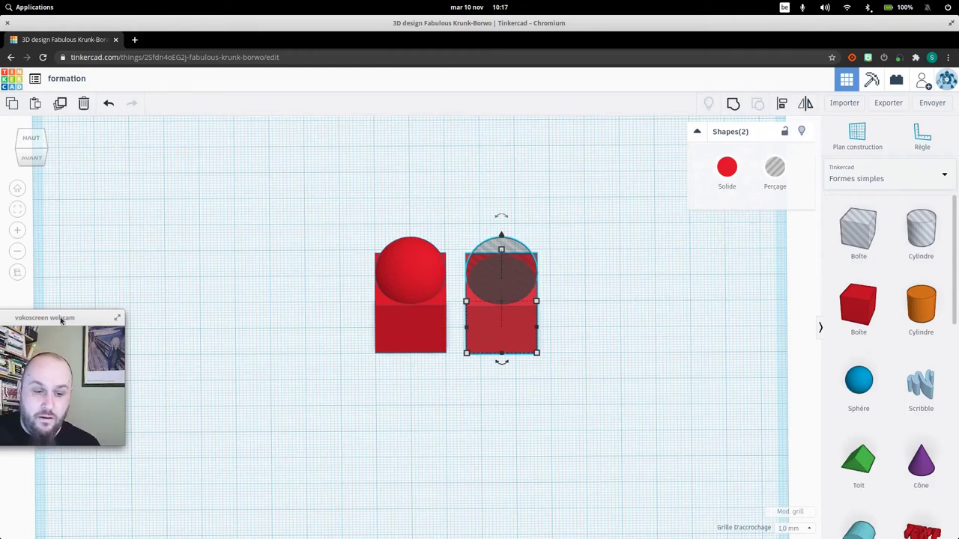
pyautogui.scroll(3, 72, 317)
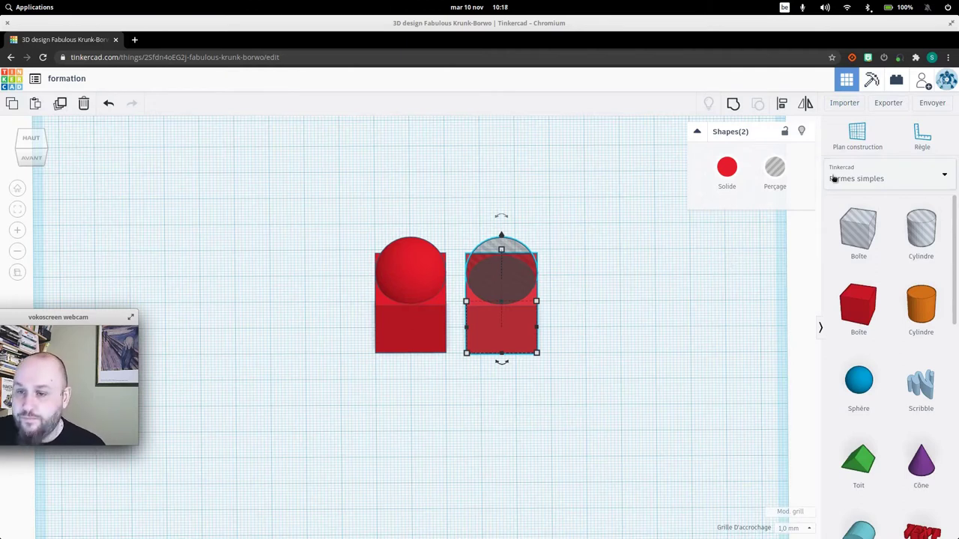
# - Check the accepted file formats for importing shapes and the export options for downloading and 3D printing
pyautogui.click(844, 103)
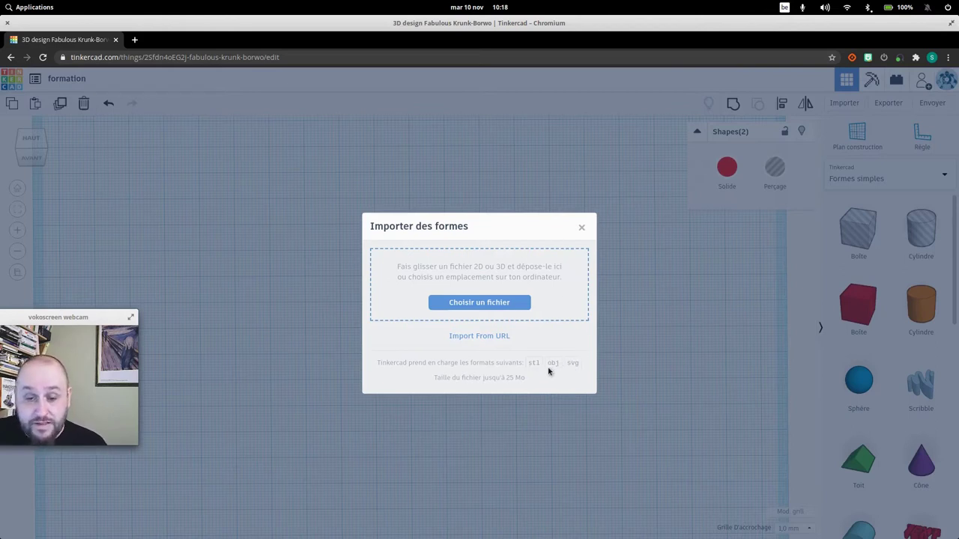
pyautogui.click(582, 228)
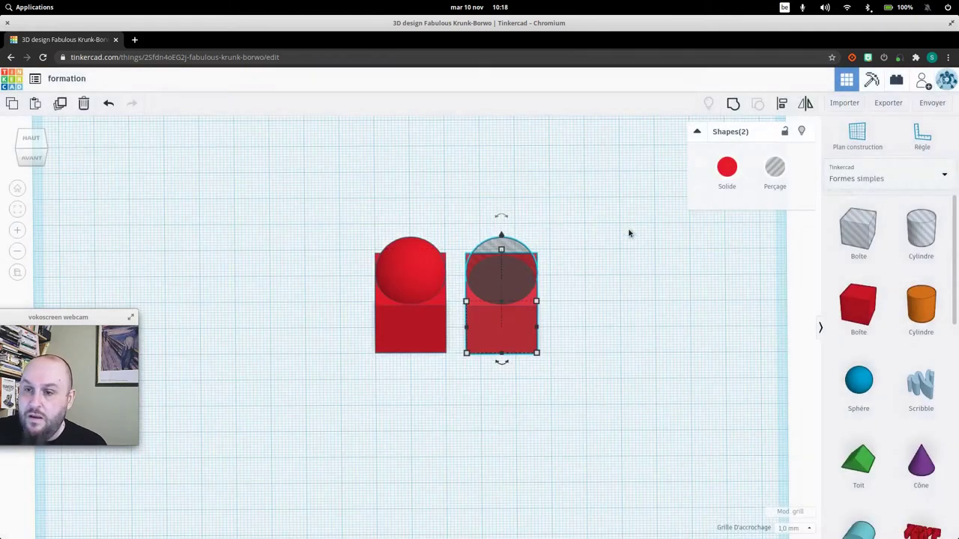
pyautogui.click(887, 105)
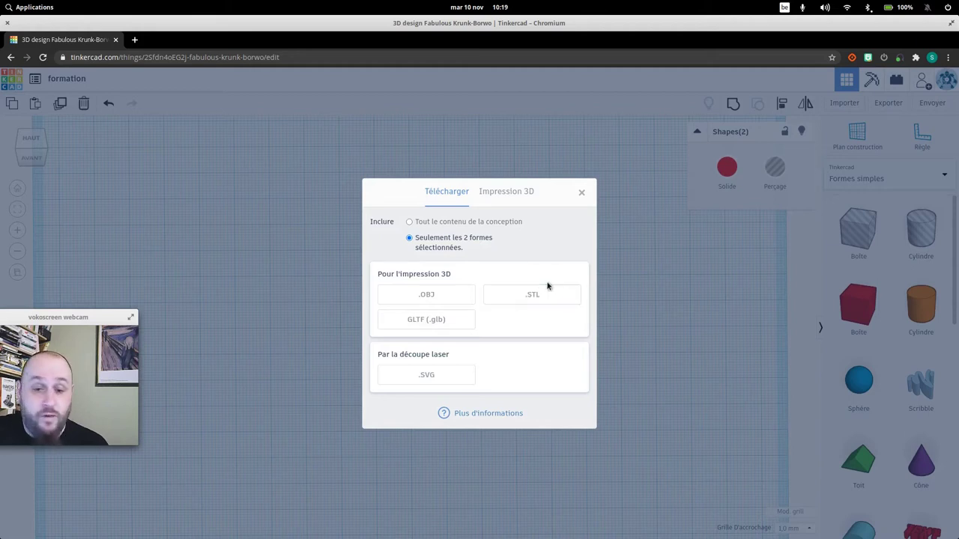
pyautogui.click(515, 196)
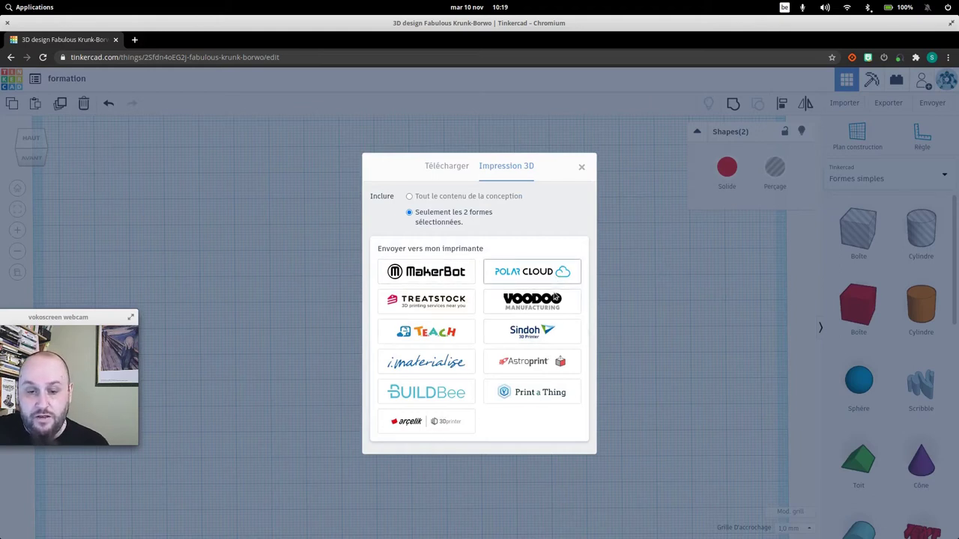
pyautogui.click(581, 167)
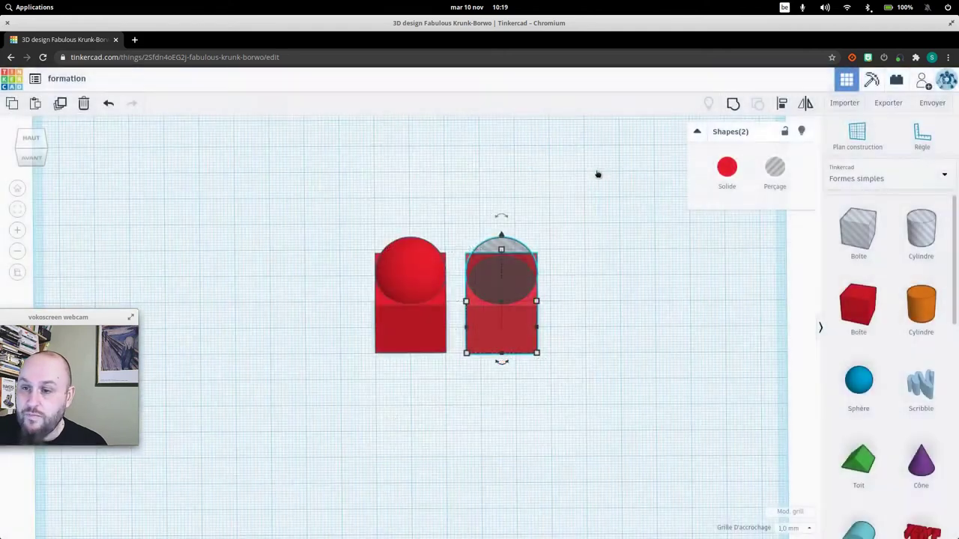
# - Examine the options for sending the design, from the design image and Fusion 360 to 3D communities and user invitations
pyautogui.click(932, 103)
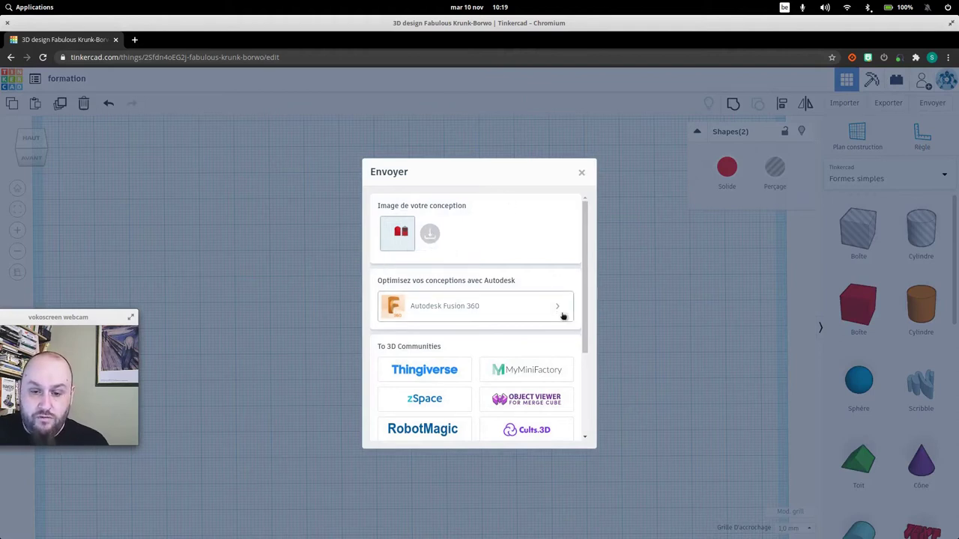
pyautogui.scroll(-2, 563, 315)
pyautogui.scroll(-2, 477, 364)
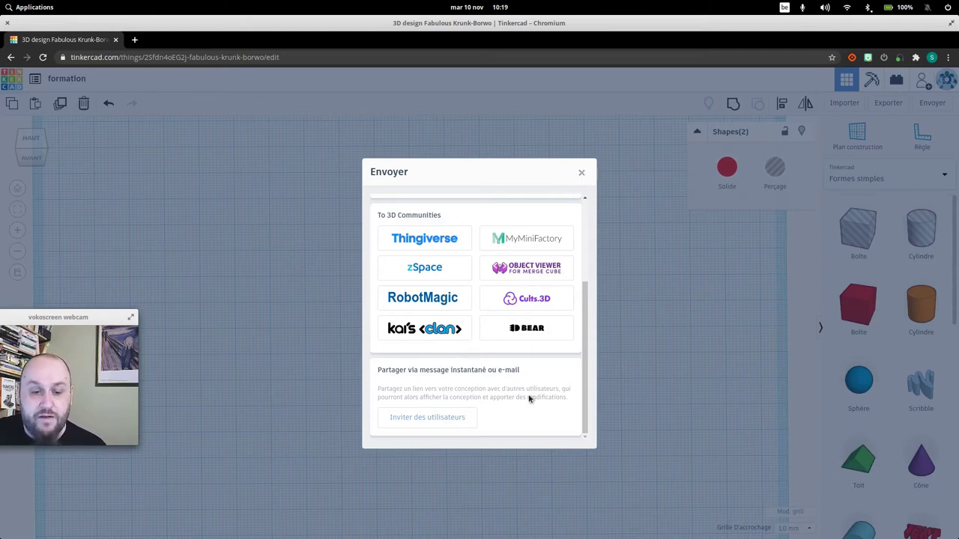
pyautogui.click(582, 173)
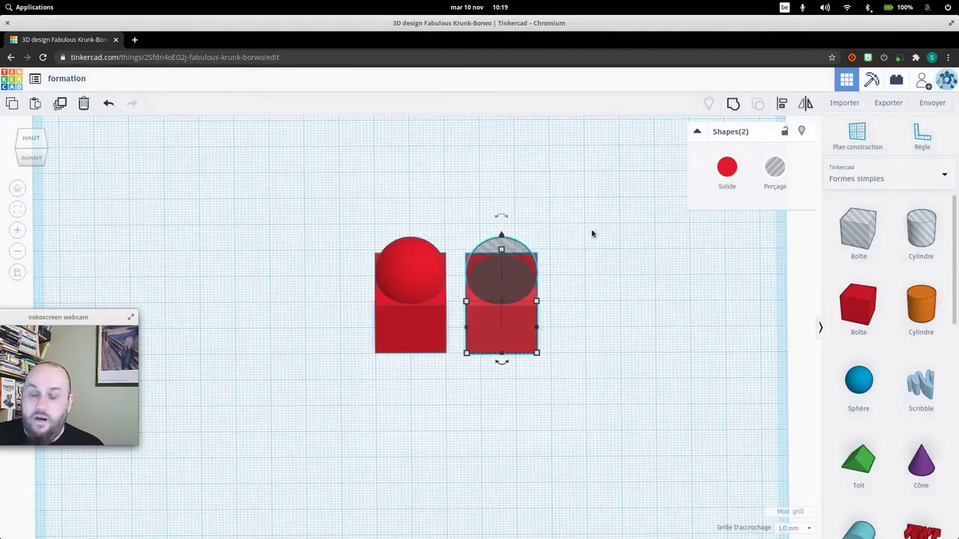
# - Place a new red box on the workplane left of the existing shapes and set its front-to-back size to 15 mm
pyautogui.scroll(-3, 582, 240)
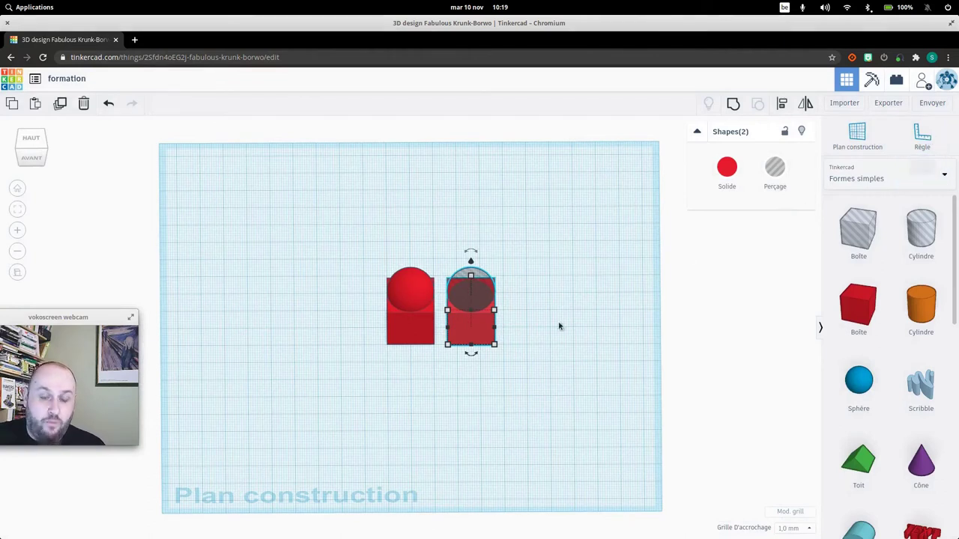
pyautogui.moveTo(858, 306); pyautogui.dragTo(304, 328)
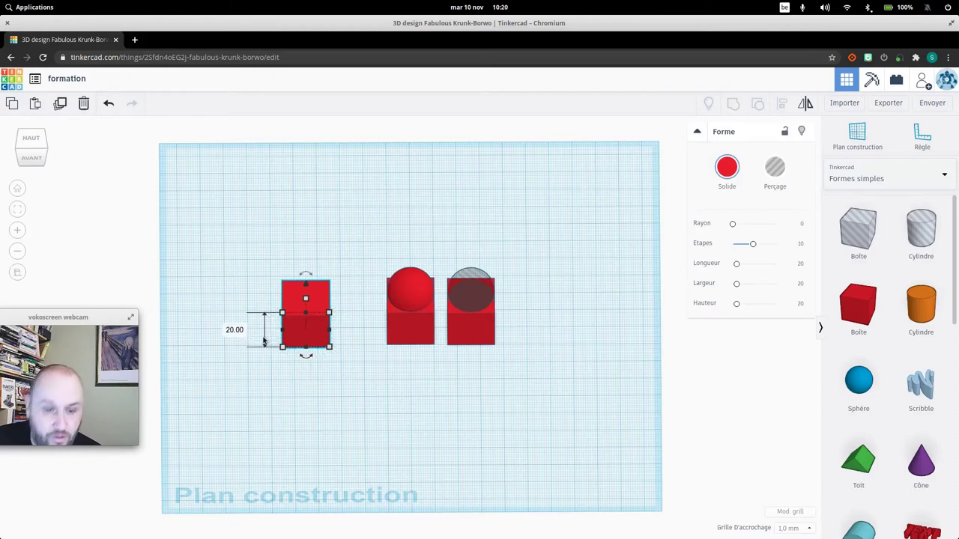
pyautogui.click(235, 331)
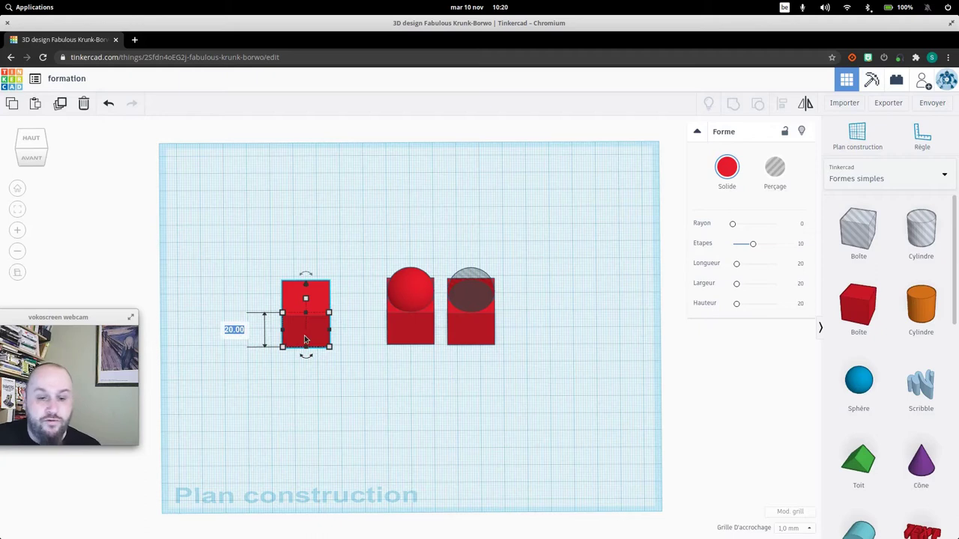
pyautogui.write('15')
pyautogui.press('Return')
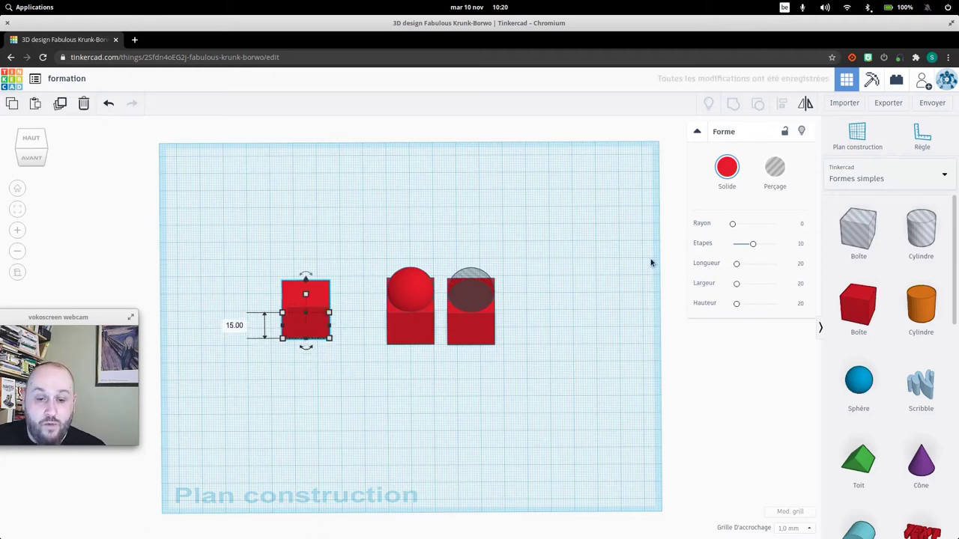
# - Place a ruler (Règle) at the front-left corner of the workplane
pyautogui.click(921, 137)
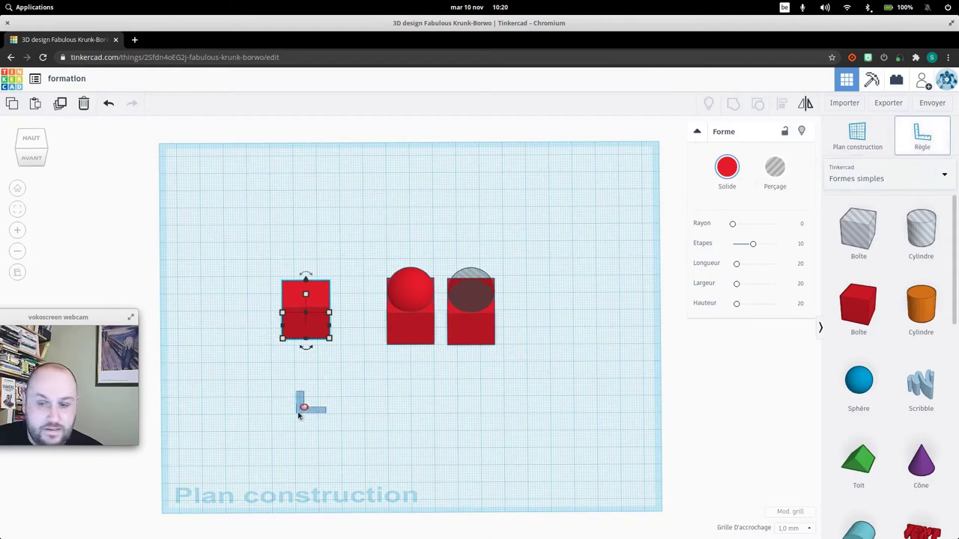
pyautogui.click(170, 509)
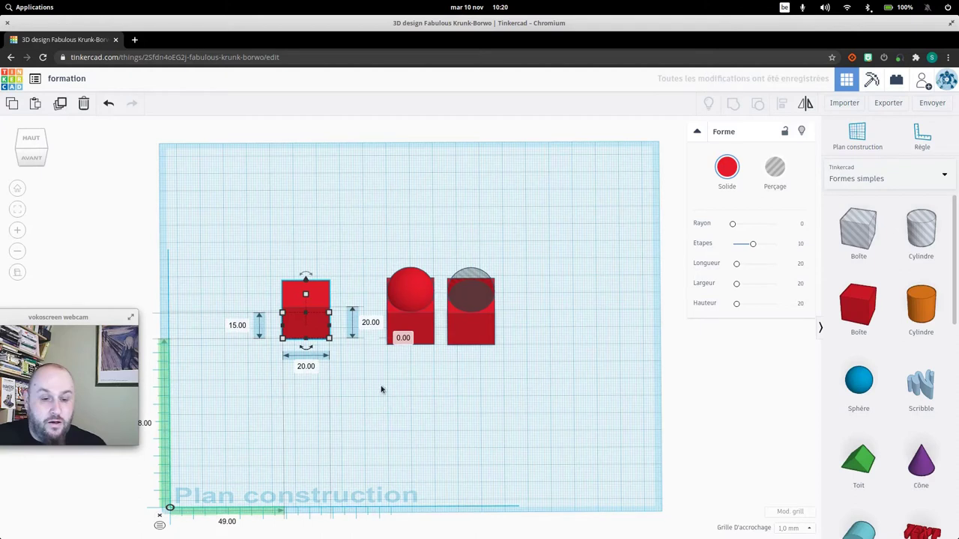